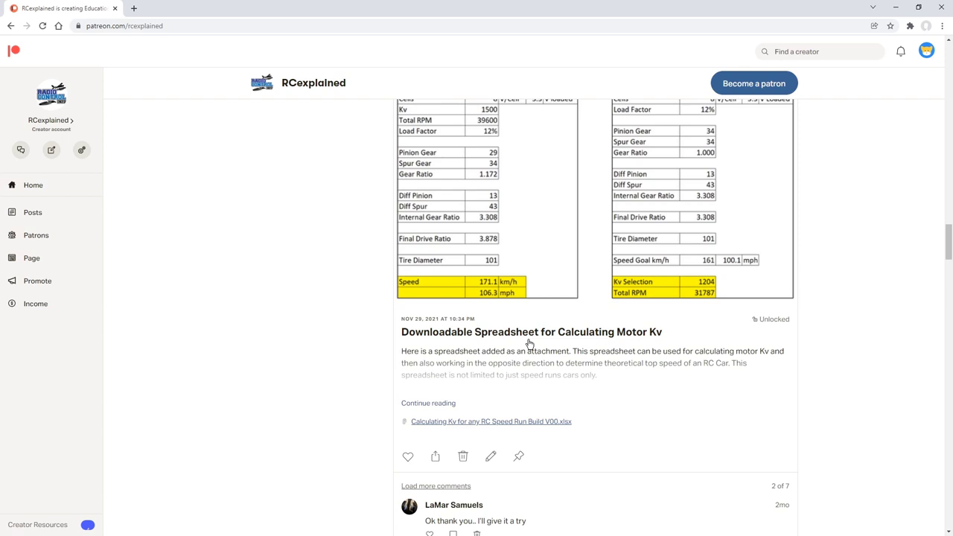
- Open the attached spreadsheet "Calculating Kv for any RC Speed Run Build V00.xlsx" in Excel and enable editing
left_click(466, 423)
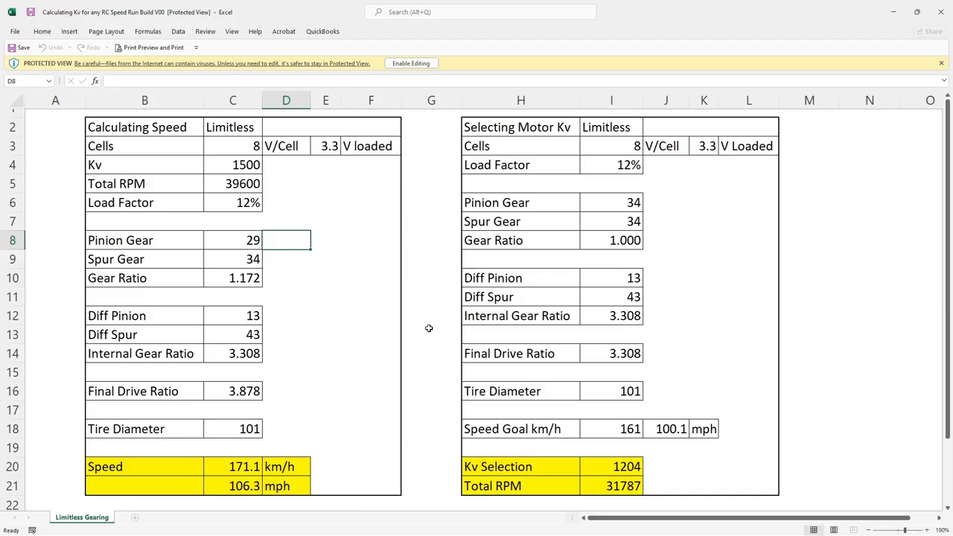
left_click(67, 257)
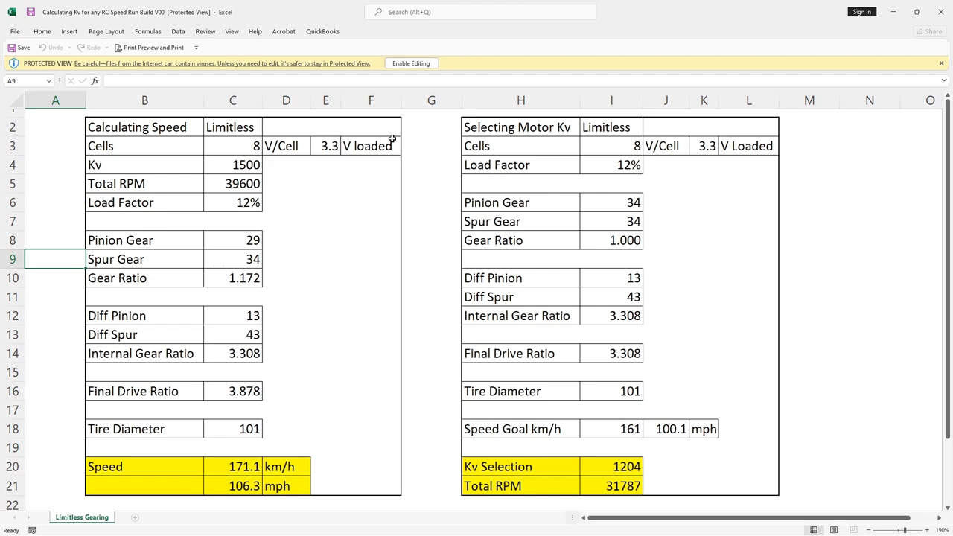
left_click(408, 65)
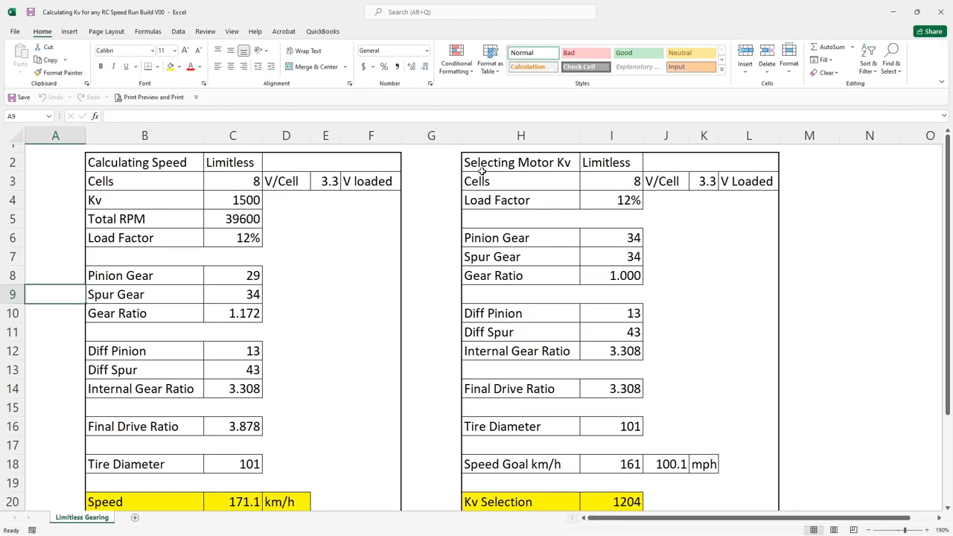
- Examine the Selecting Motor Kv table and the Calculating Speed table on the Limitless Gearing sheet
left_click_drag(473, 162, 727, 493)
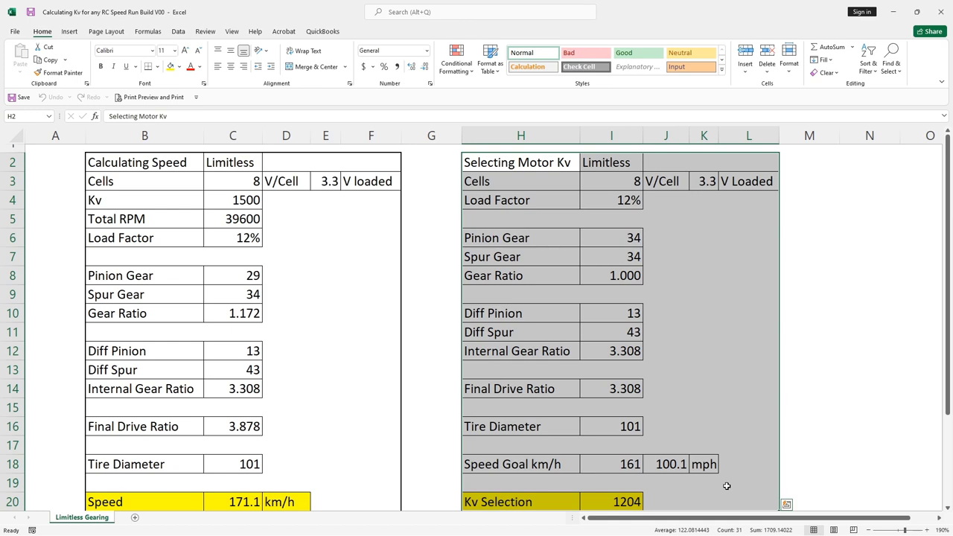
left_click(421, 275)
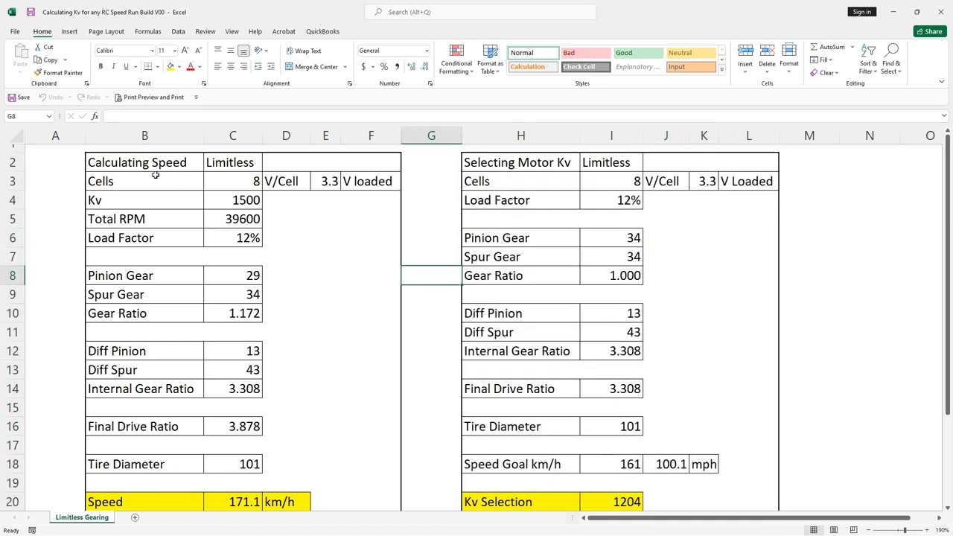
left_click_drag(122, 158, 398, 454)
scroll(398, 454, "up", 2)
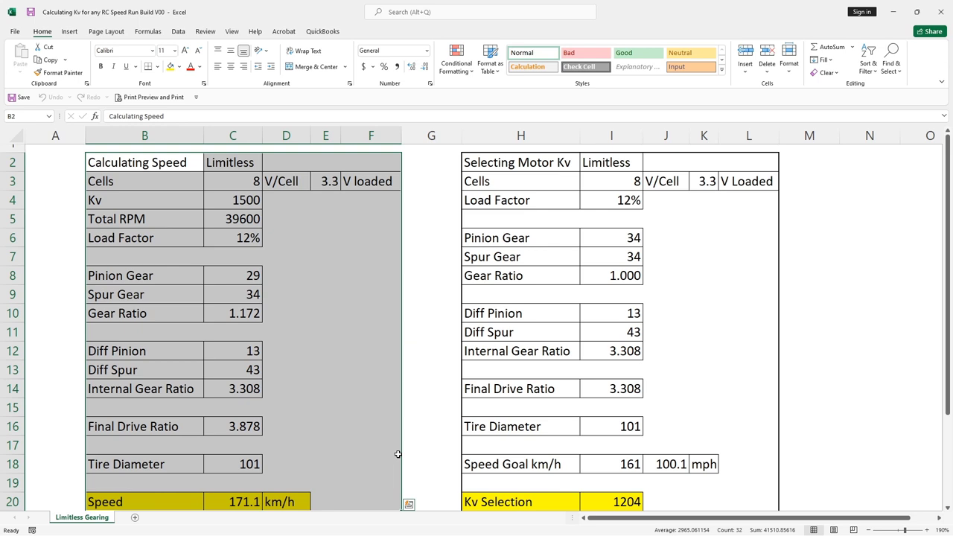
left_click(379, 298)
- Set the motor Kv in the Calculating Speed table to 2400
left_click(224, 179)
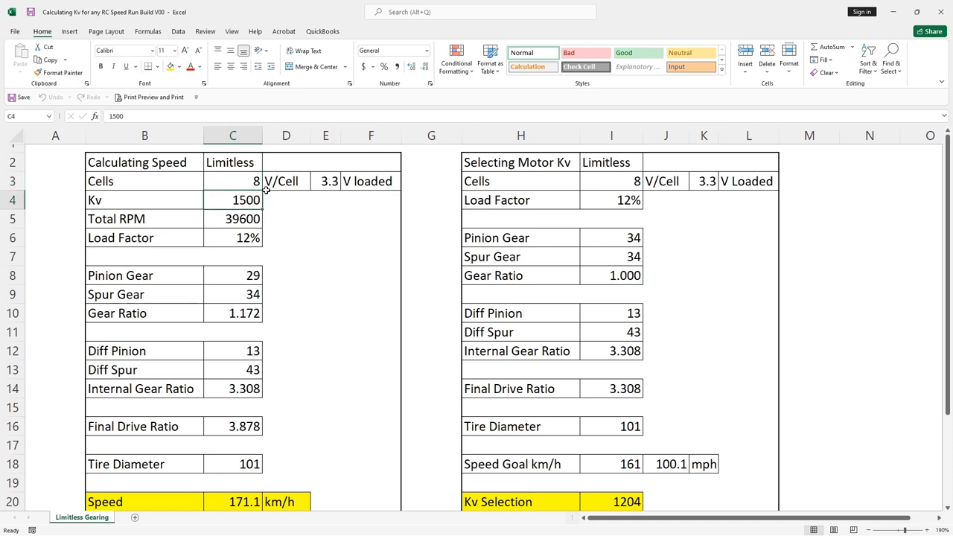
key("Right")
key("Right")
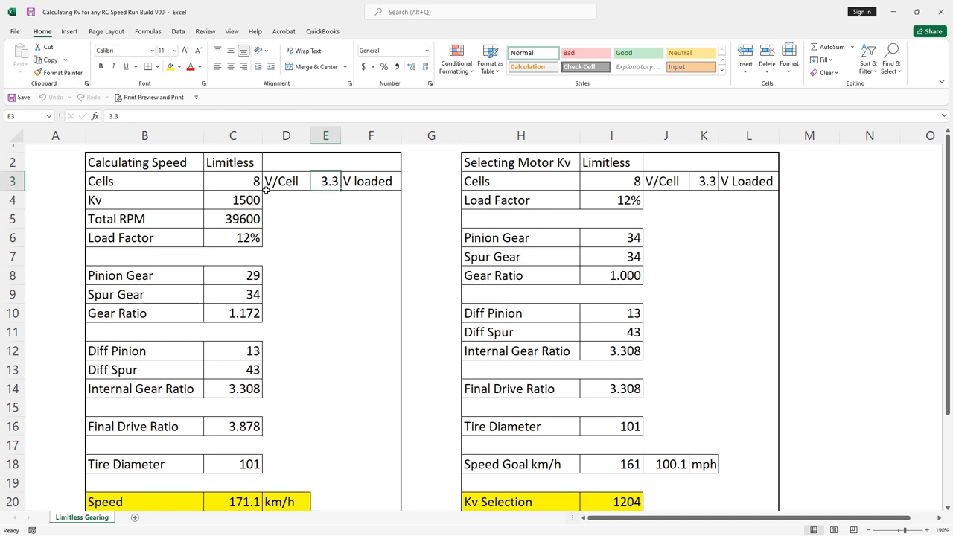
key("Down")
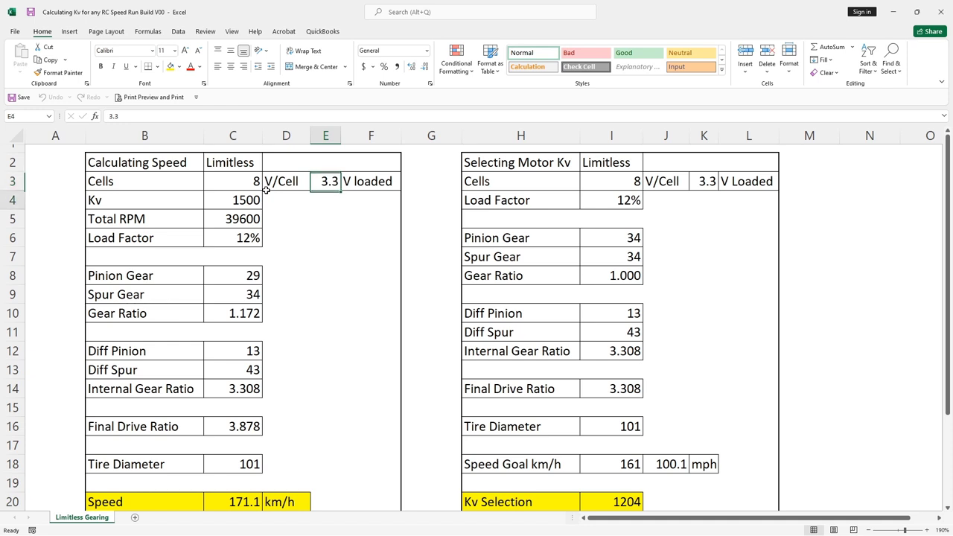
key("Left")
key("Left")
type("2400")
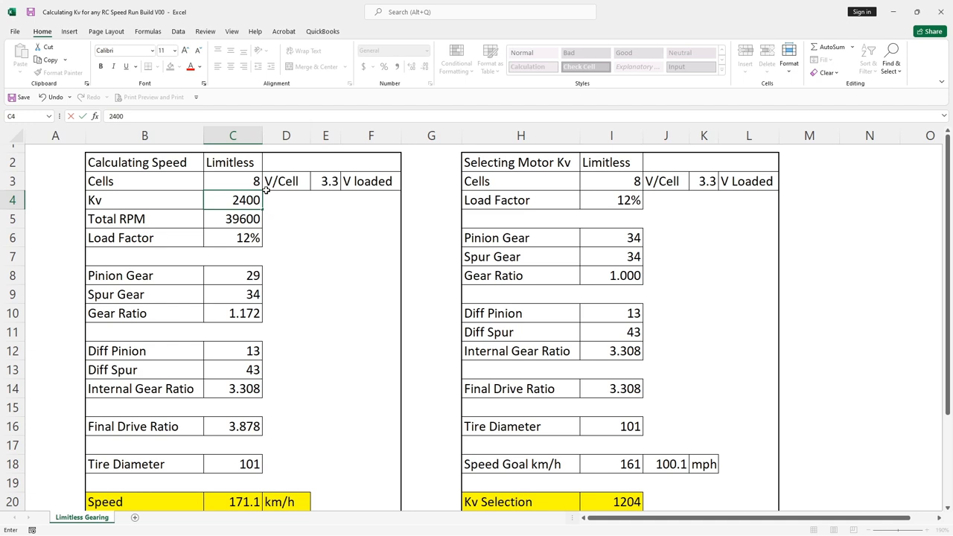
key("Return")
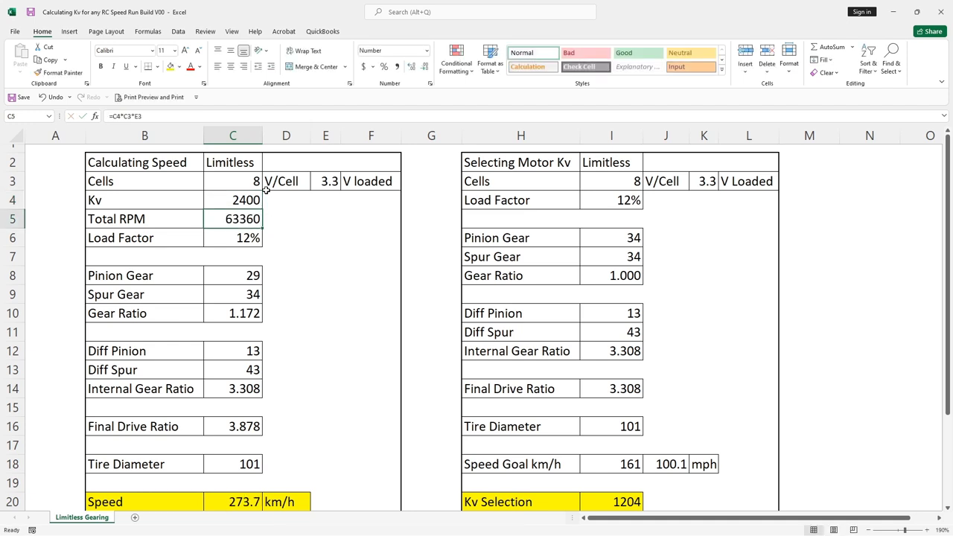
- Set the Pinion Gear in the Calculating Speed table to 27
key("Down")
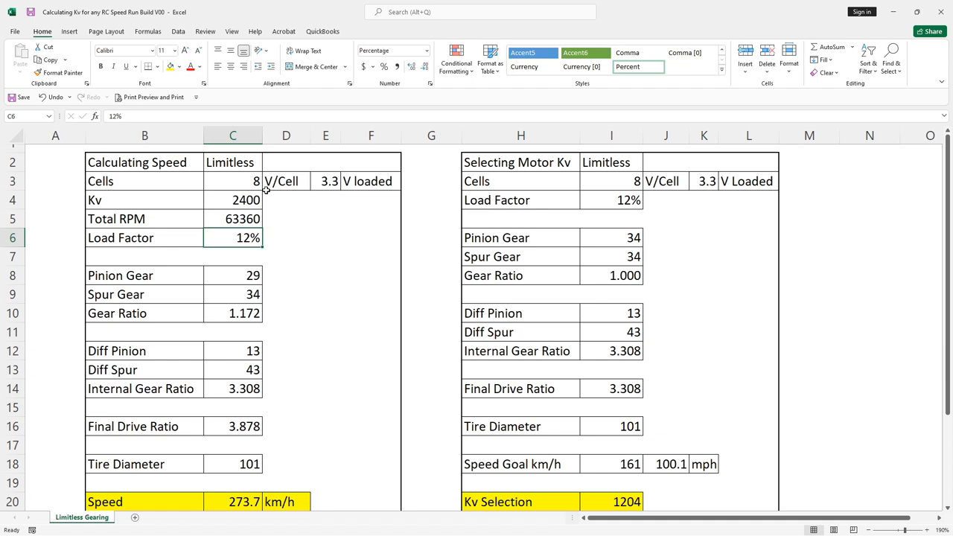
key("Down")
key("Down")
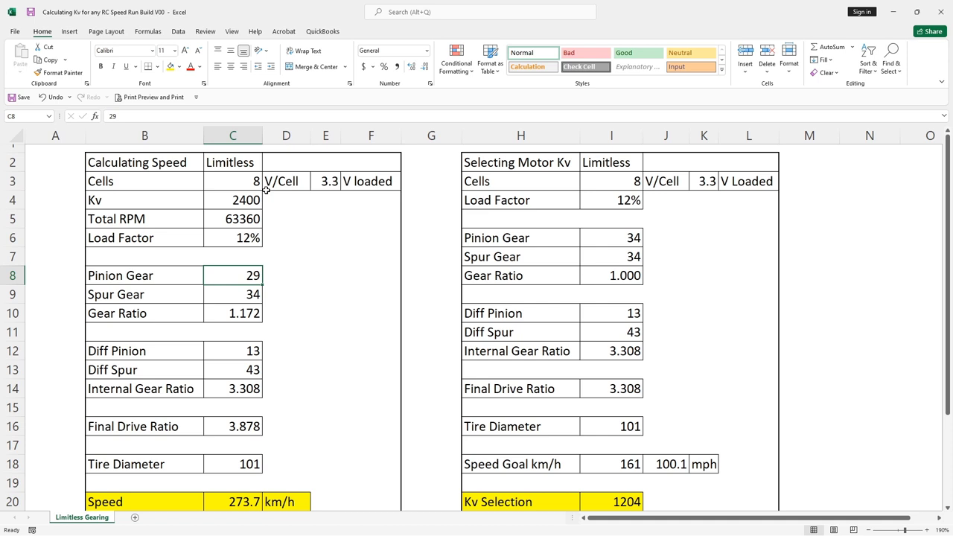
type("27")
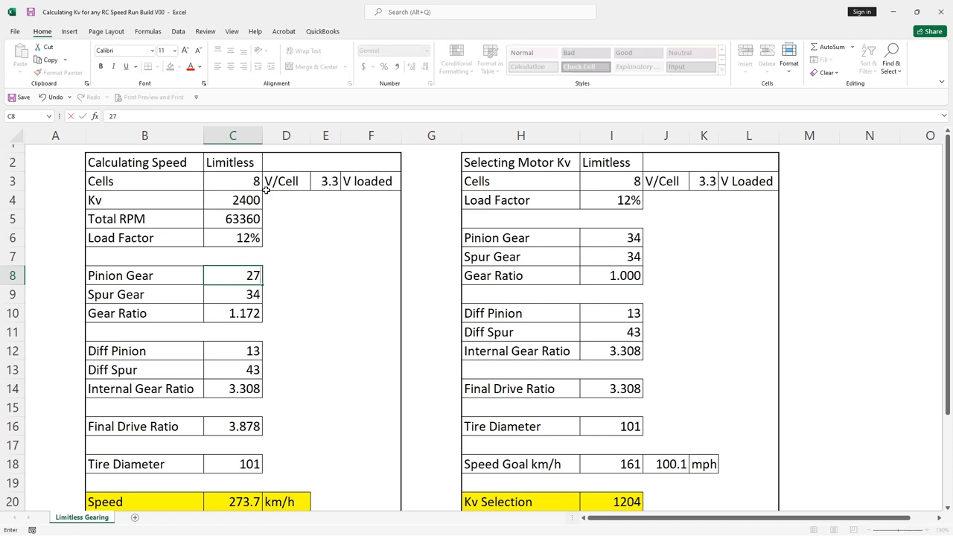
key("Return")
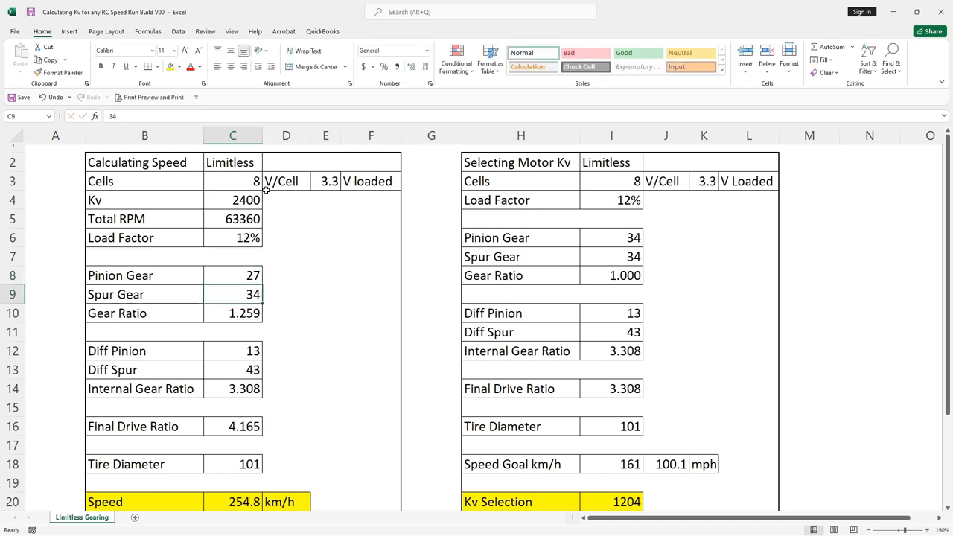
- Review the differential gear, drive ratio and tire diameter entries in the Calculating Speed table
key("Down")
key("Down")
key("Down")
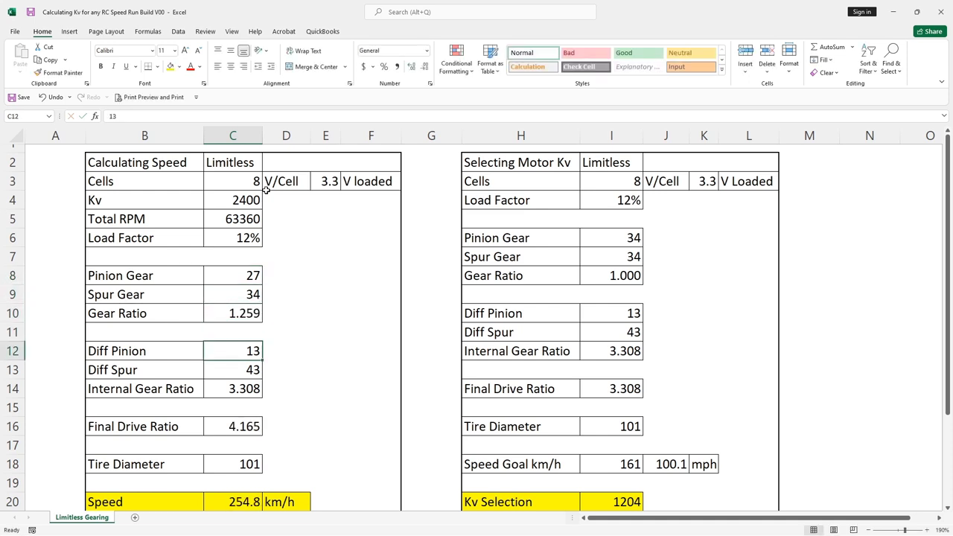
key("Down")
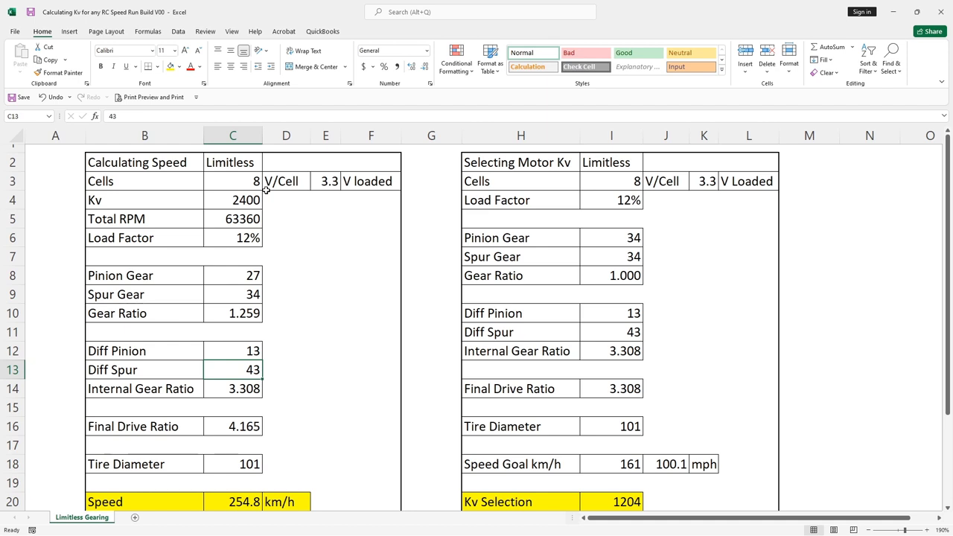
key("Down")
key("Down")
key("Down")
key("Down")
key("Down")
key("Down")
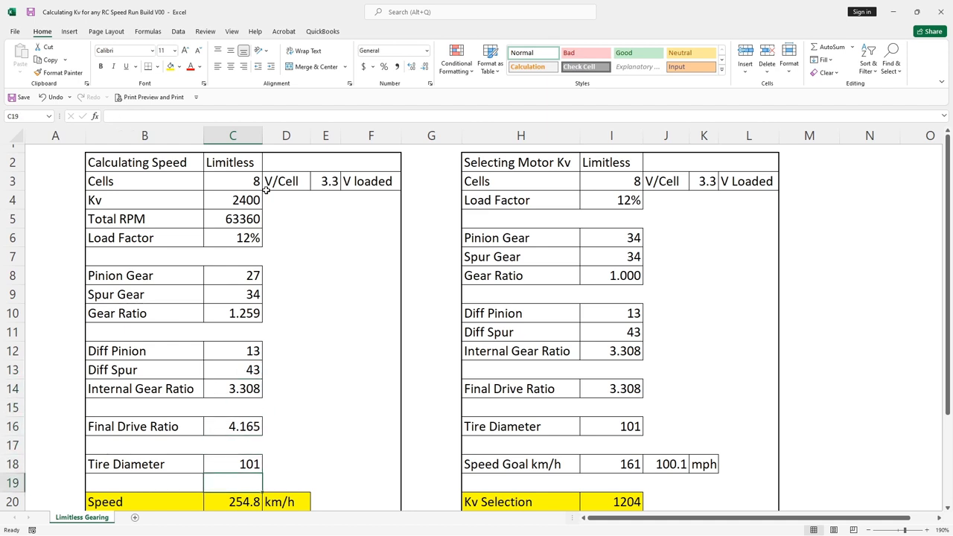
key("Up")
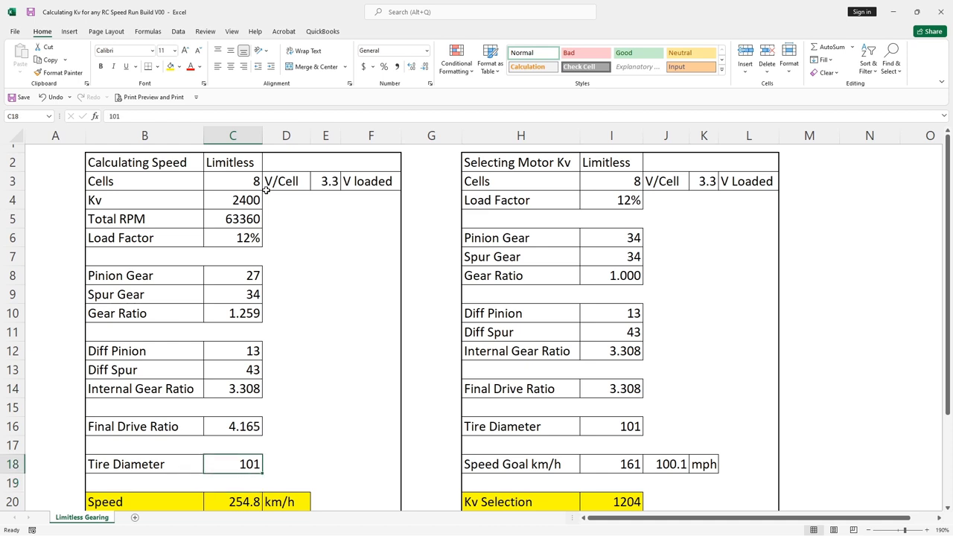
- Examine the calculated speed in km/h and mph and its formula in the Calculating Speed table
scroll(259, 205, "down", 2)
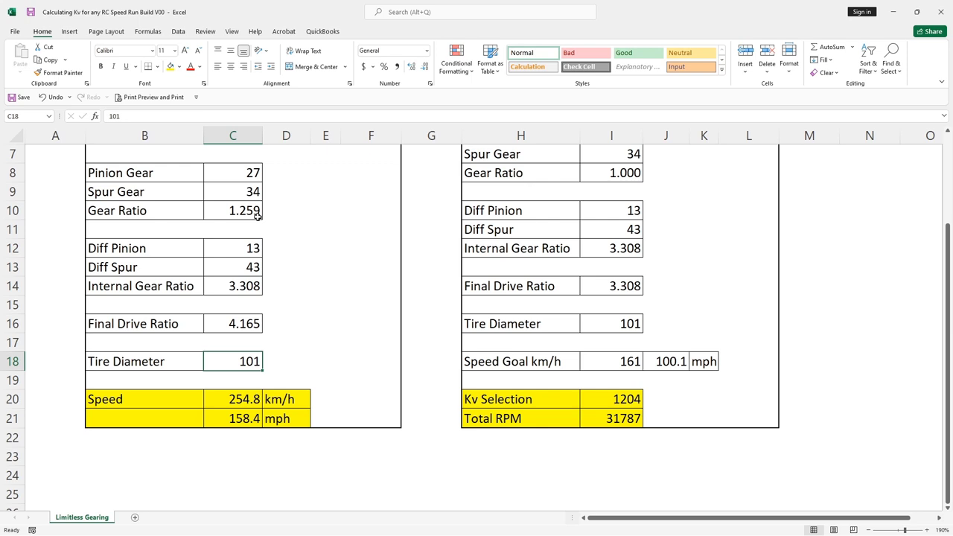
key("Down")
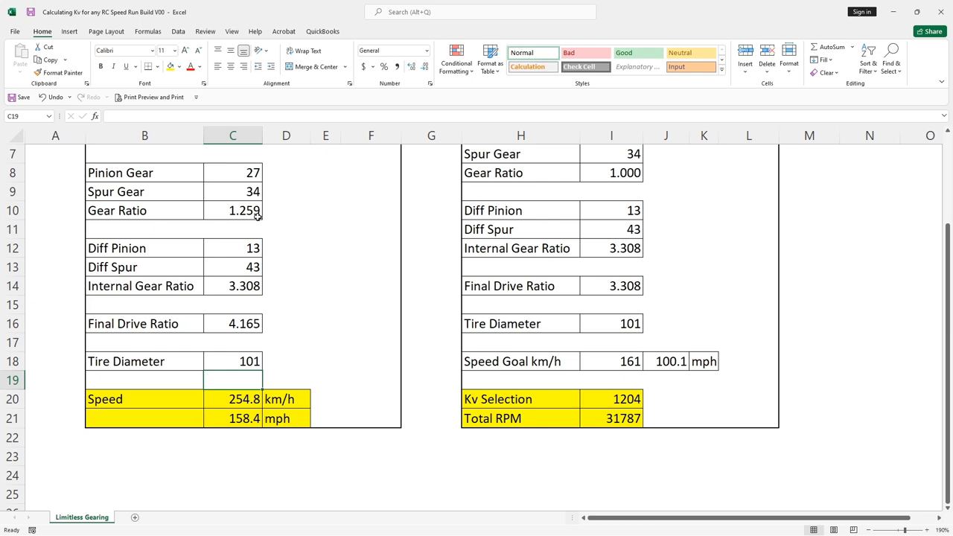
scroll(353, 350, "up", 2)
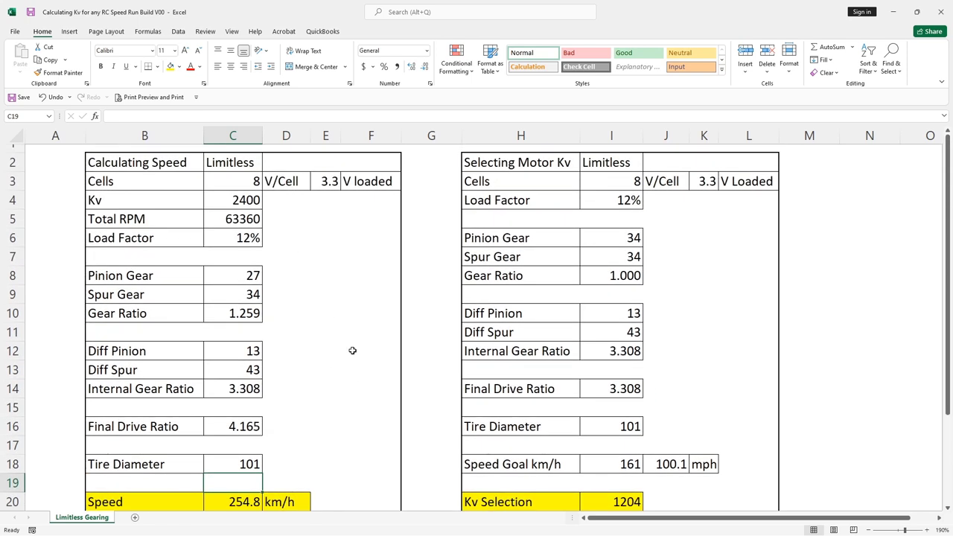
scroll(298, 357, "down", 2)
left_click_drag(186, 402, 295, 423)
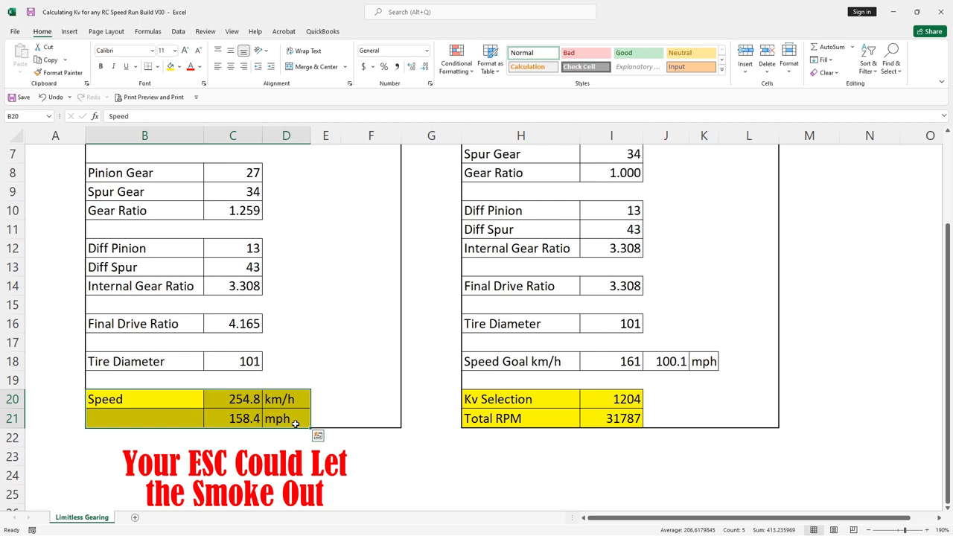
left_click(237, 402)
scroll(239, 421, "up", 2)
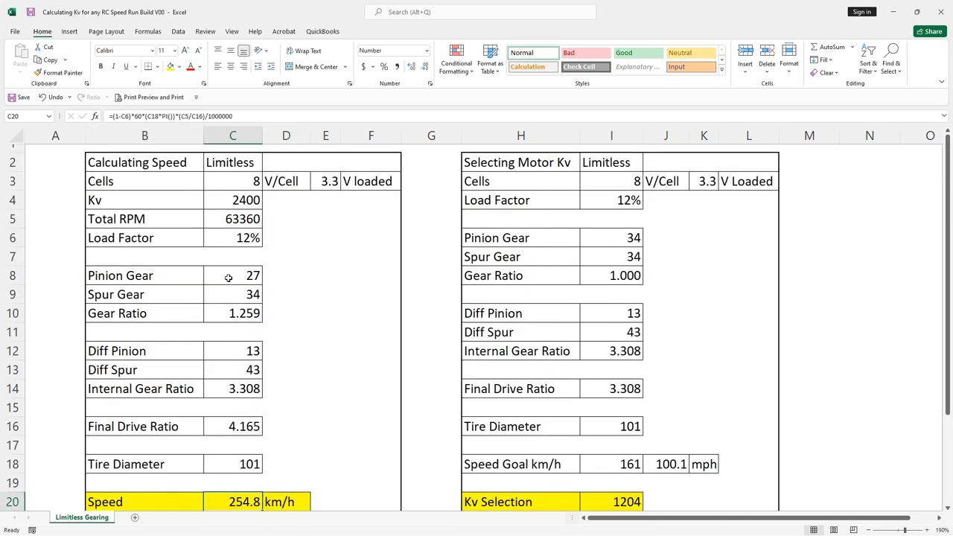
- Review the pinion and spur gears against the calculated speed, and check the motor Kv and Total RPM cells
left_click_drag(230, 276, 236, 293)
scroll(265, 367, "down", 1)
scroll(265, 367, "down", 1)
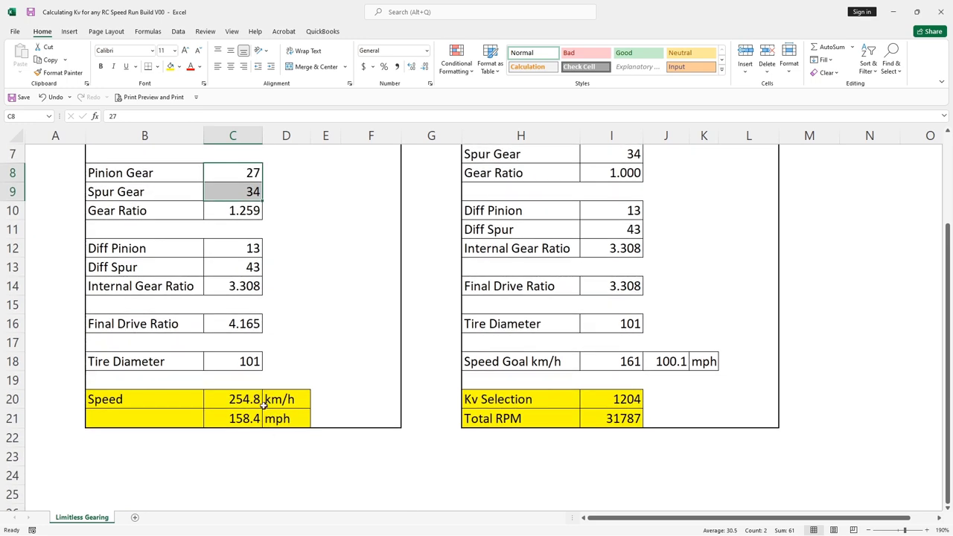
scroll(283, 414, "up", 2)
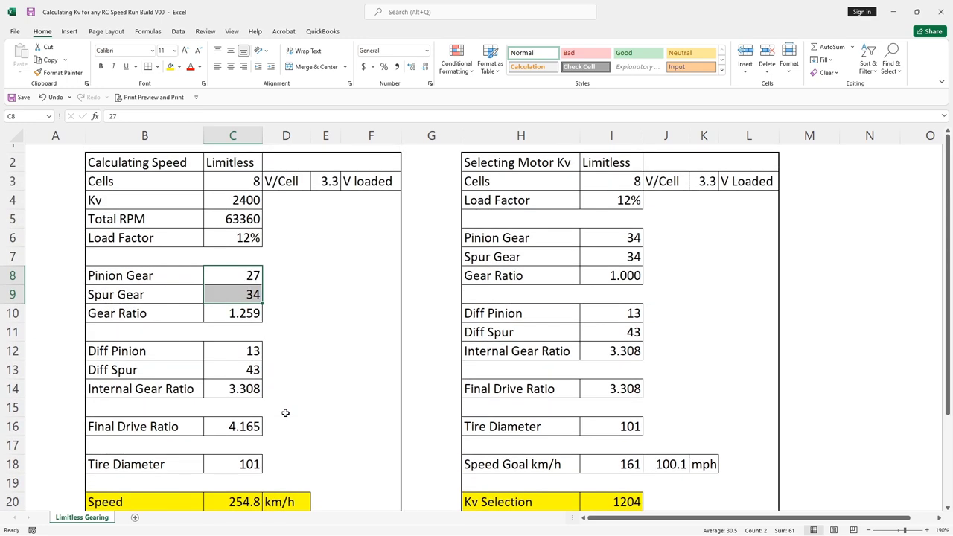
left_click(223, 295)
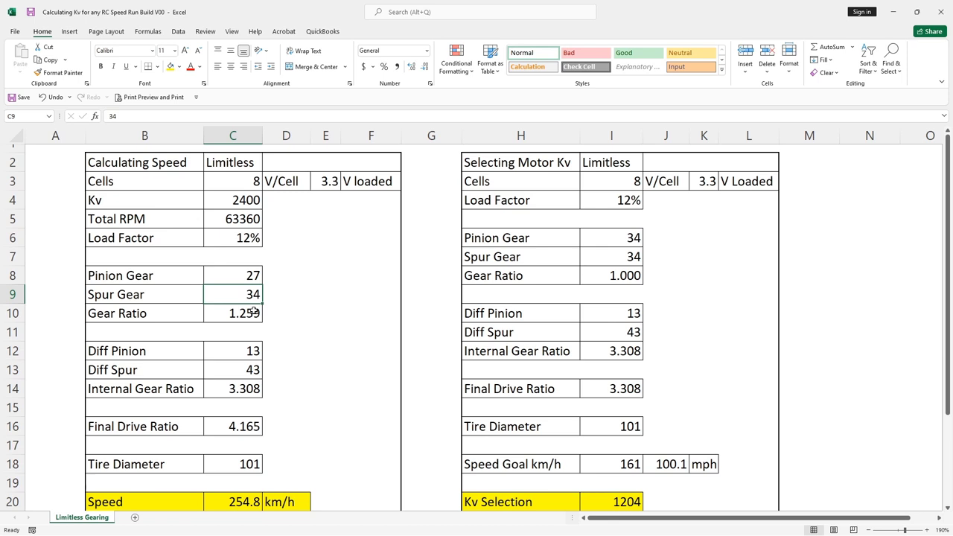
left_click_drag(240, 274, 246, 296)
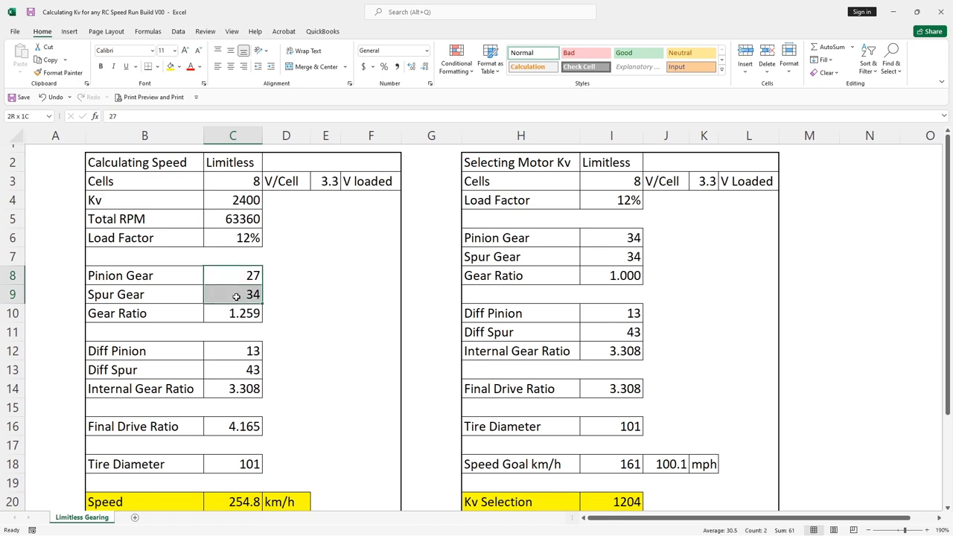
left_click(299, 294)
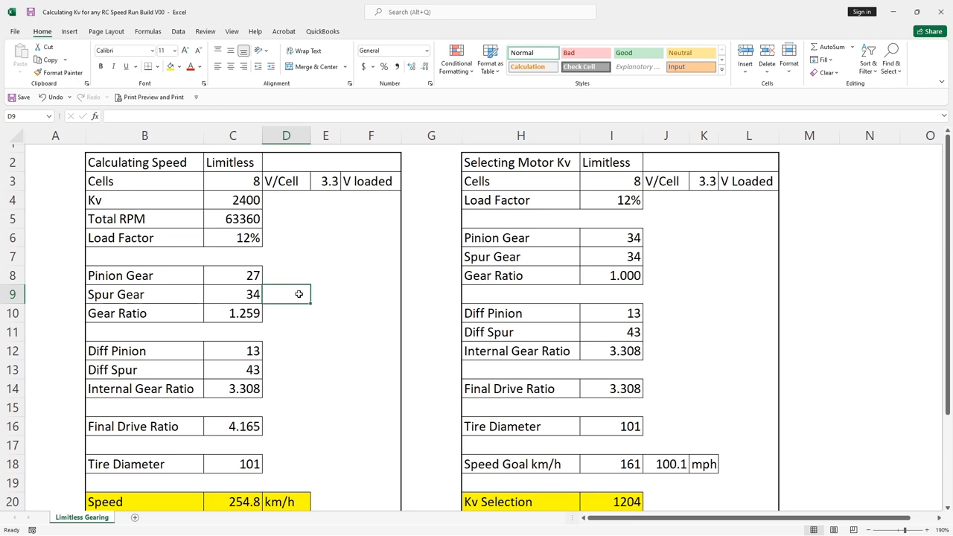
left_click(251, 209)
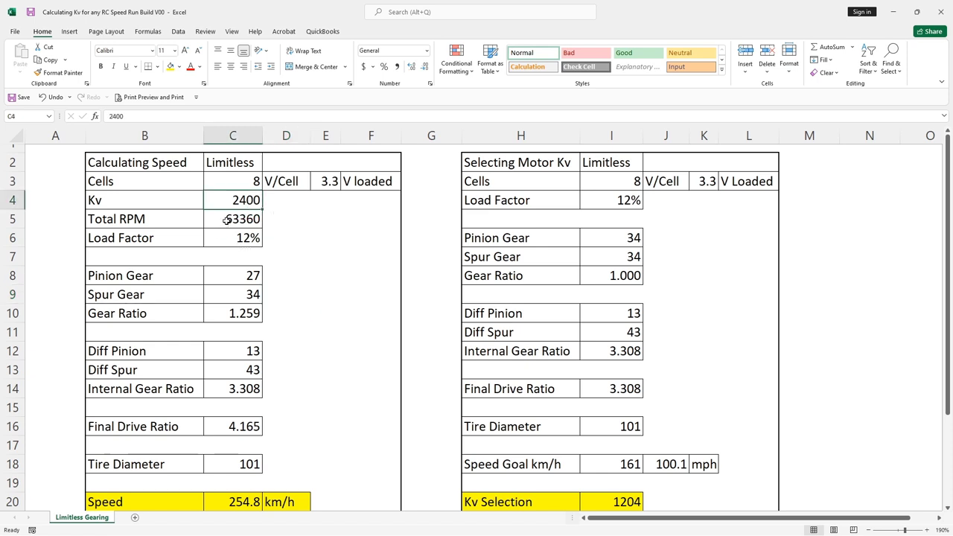
left_click(240, 218)
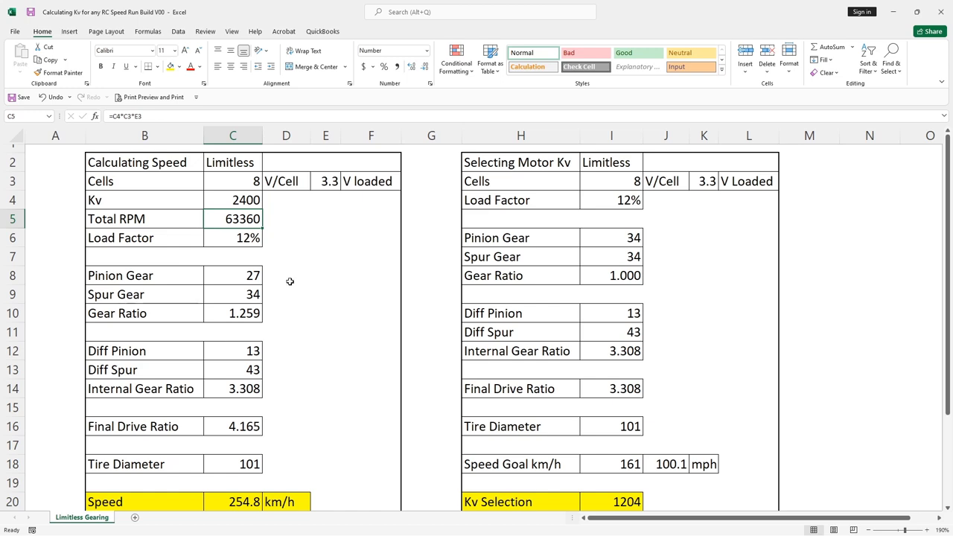
left_click(290, 294)
- Check the combined tooth count of the Pinion Gear and Spur Gear in the Calculating Speed table
scroll(287, 313, "down", 2)
left_click(232, 194)
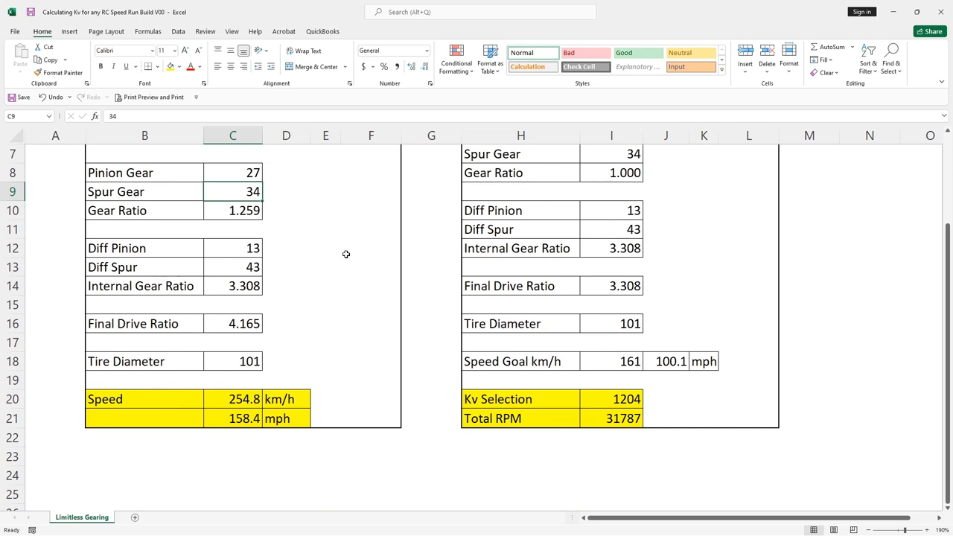
left_click(236, 175)
left_click(246, 192)
left_click(315, 165)
left_click_drag(234, 174, 241, 187)
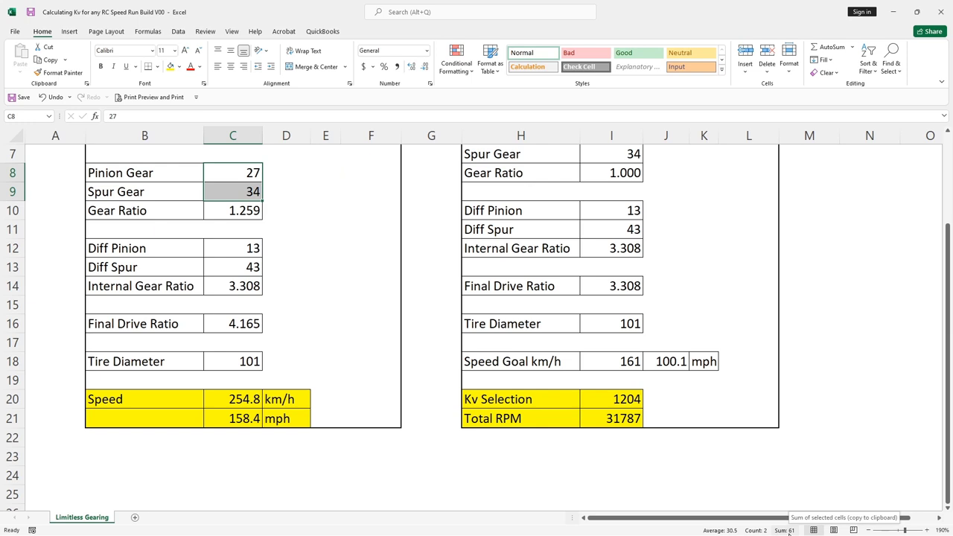
left_click(300, 195)
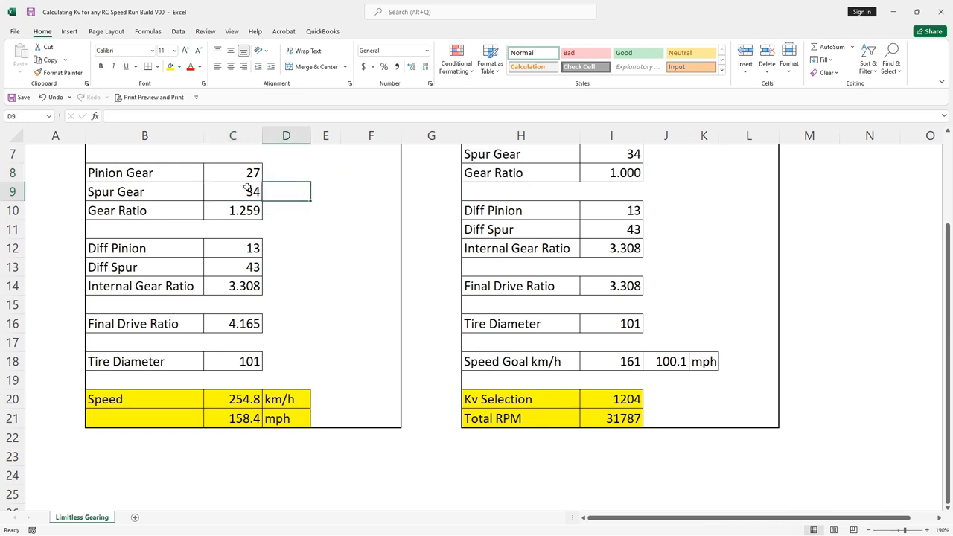
left_click_drag(240, 176, 241, 191)
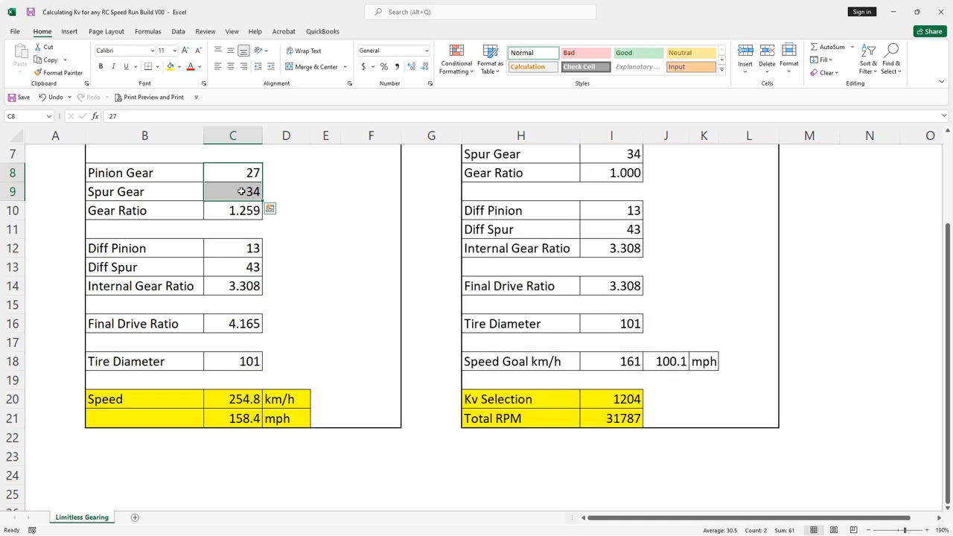
- Compare the Pinion Gear and Spur Gear tooth counts individually and as a combined total in the Calculating Speed table
left_click(290, 215)
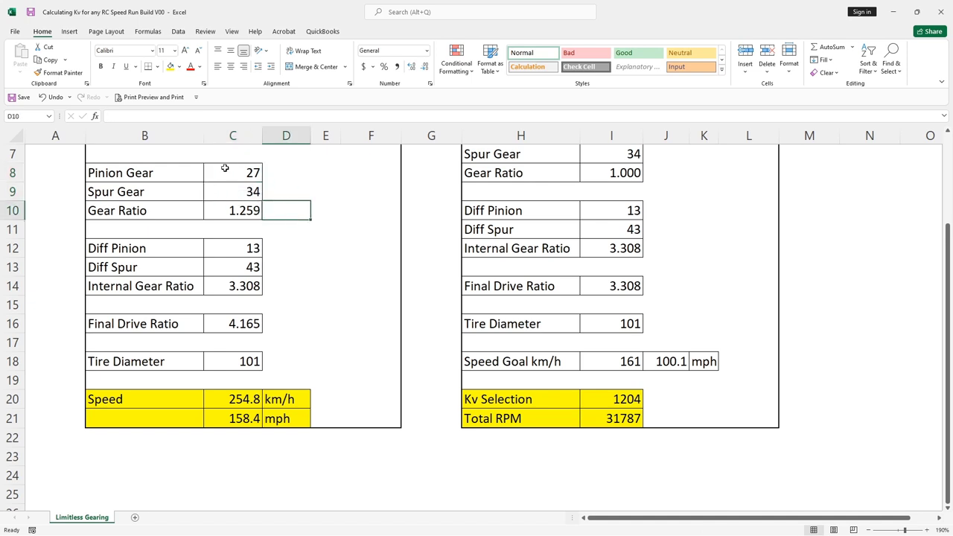
left_click_drag(223, 169, 227, 187)
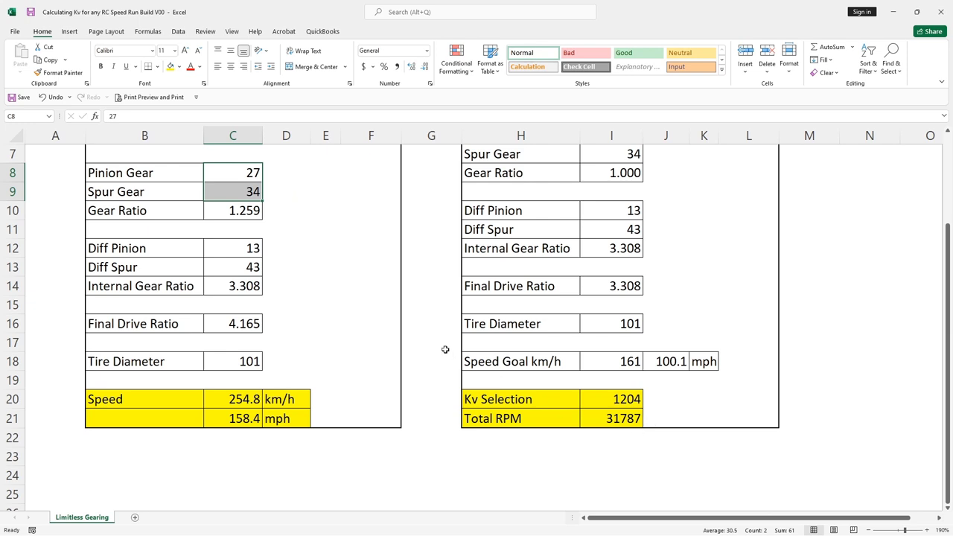
left_click(363, 305)
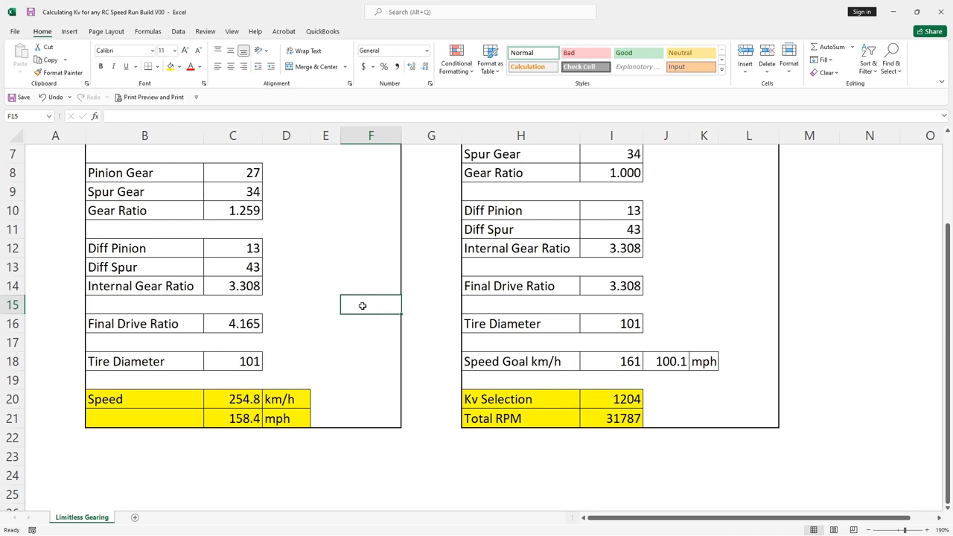
left_click_drag(253, 173, 250, 192)
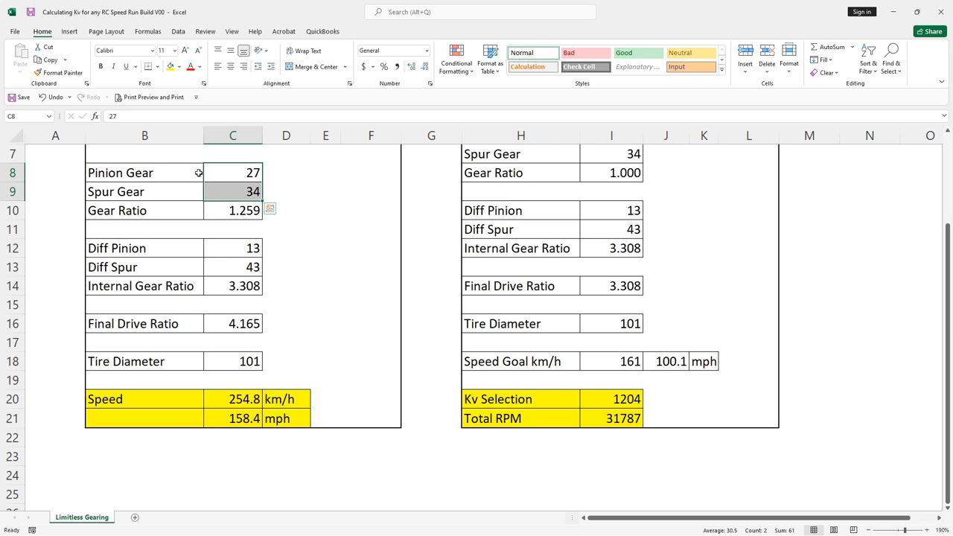
left_click(339, 212)
left_click(214, 193)
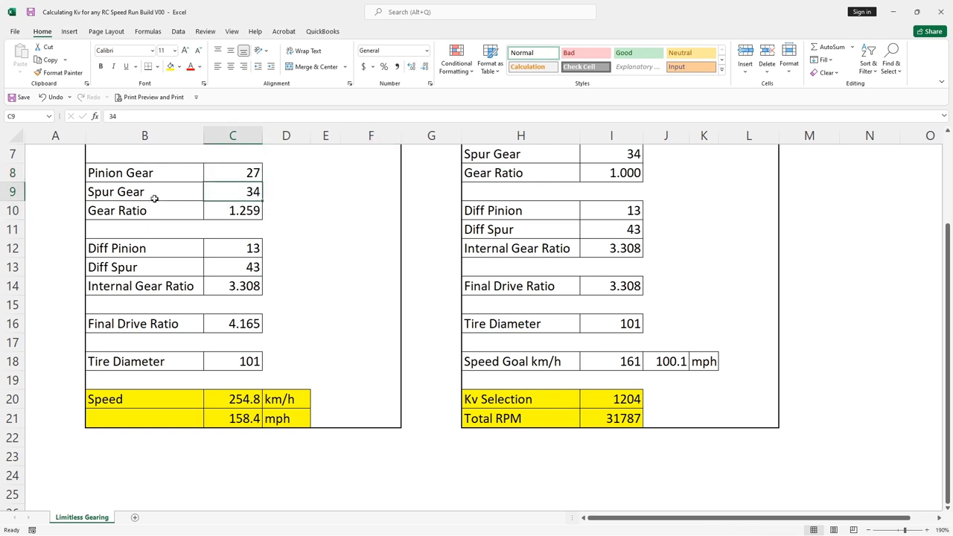
left_click(222, 173)
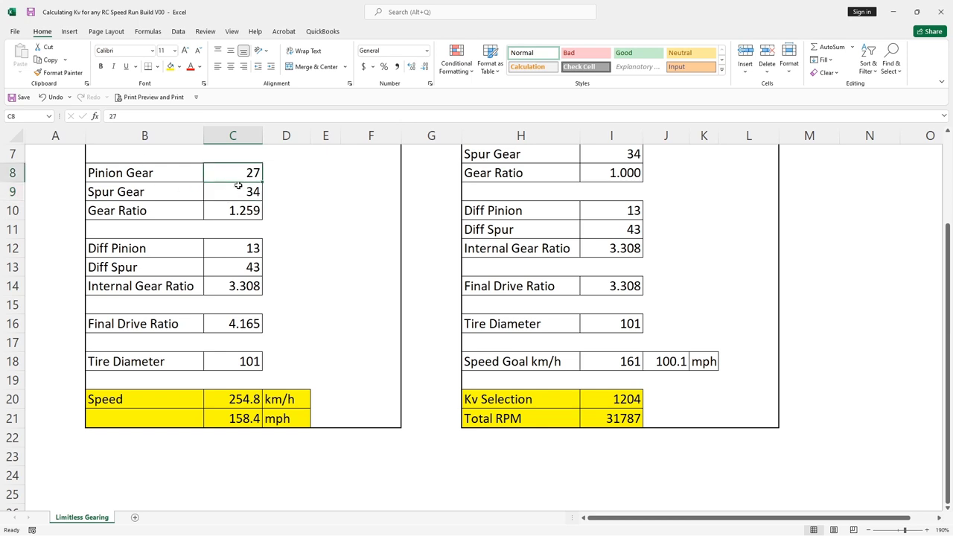
left_click_drag(228, 191, 227, 178)
left_click(326, 192)
left_click(245, 178)
left_click(247, 191)
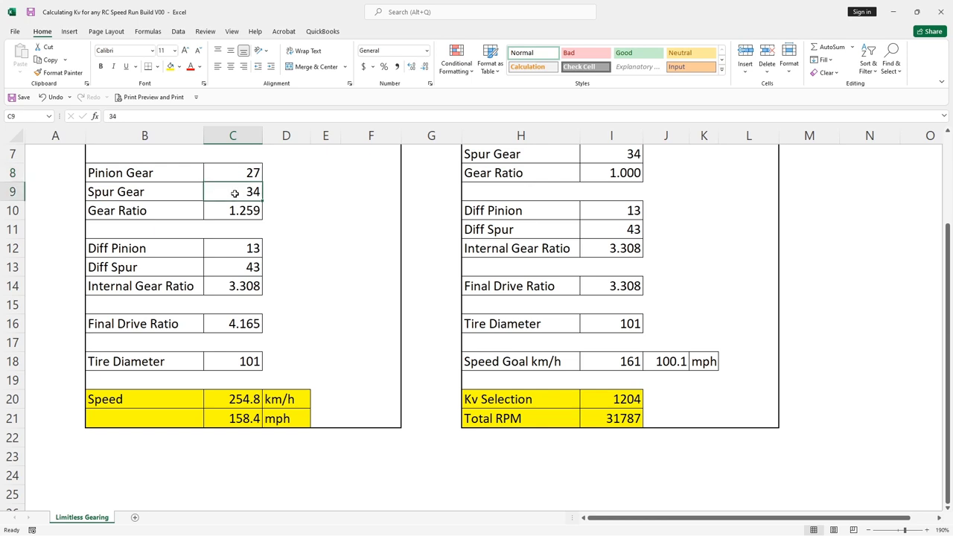
- Set the Spur Gear to 40 and the Pinion Gear to 24 in the Calculating Speed table
key("Down")
key("Down")
key("Right")
left_click(241, 187)
type("40")
key("Return")
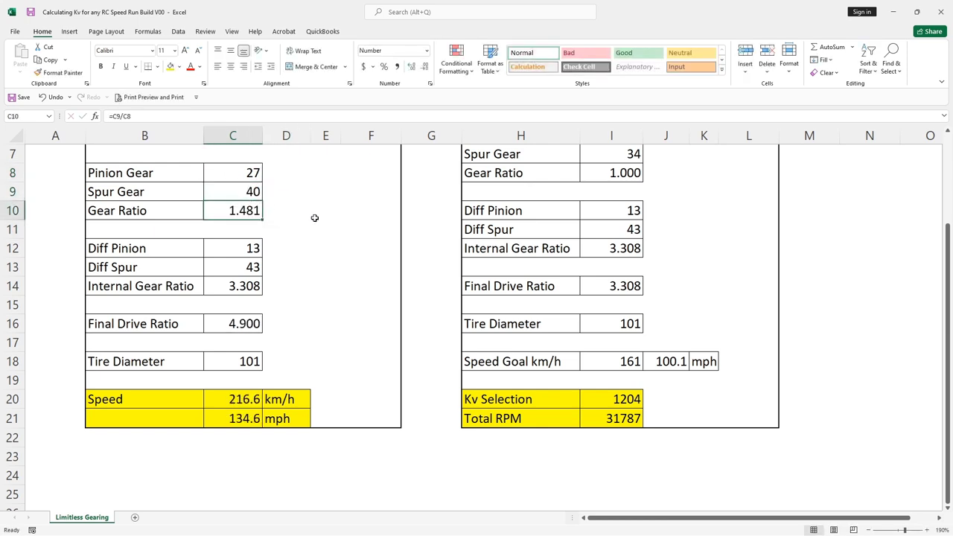
key("Up")
key("Up")
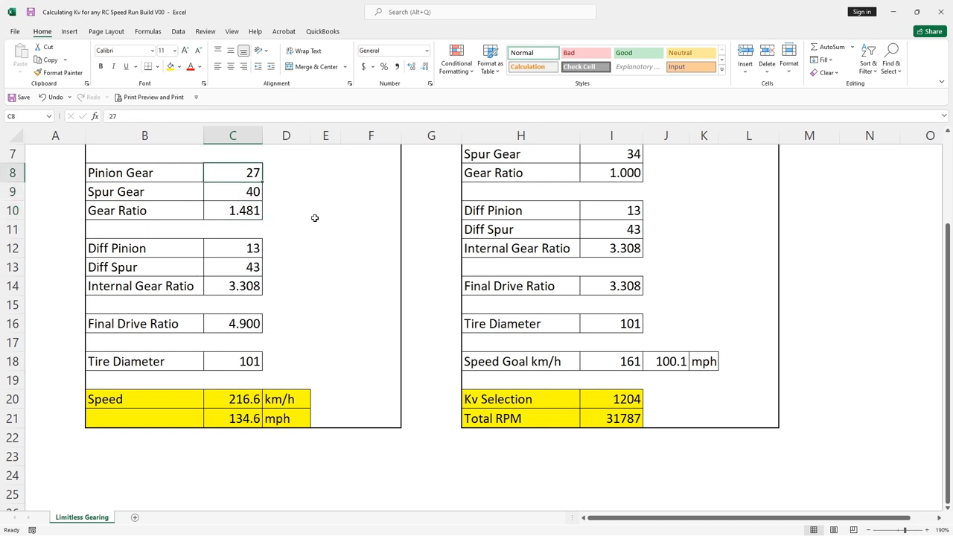
type("24")
key("Return")
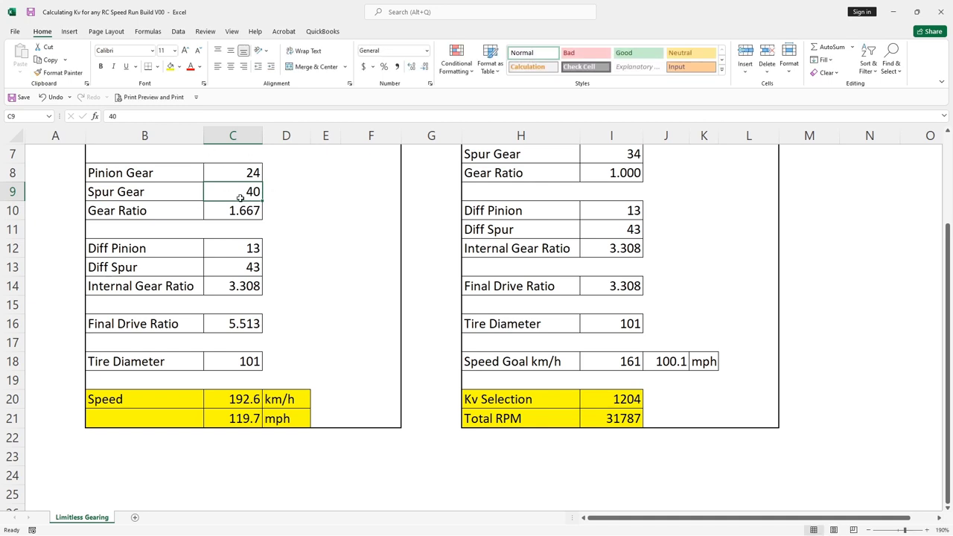
- Examine the calculated mph speed and the Gear Ratio formula in the Calculating Speed table
left_click(244, 417)
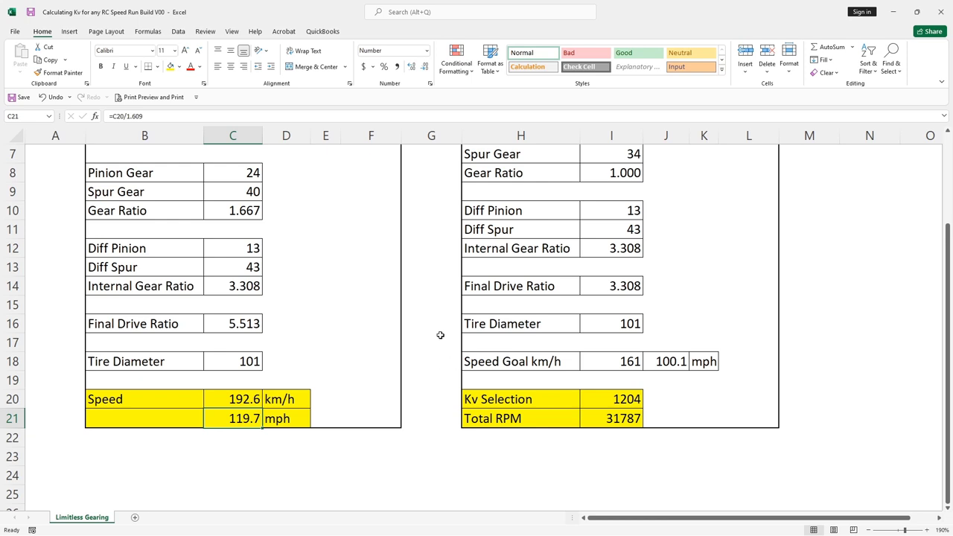
left_click(321, 272)
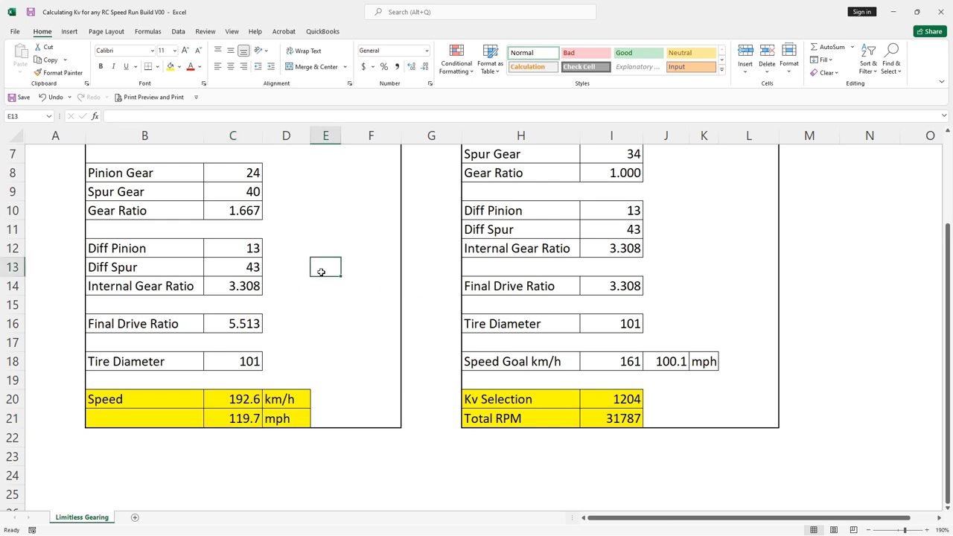
left_click(233, 211)
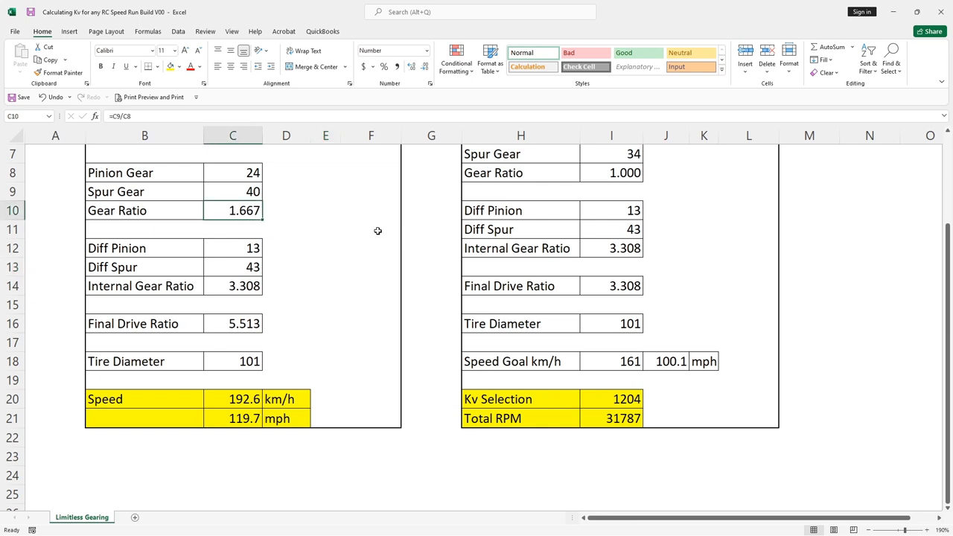
- Change the Spur Gear to 41 and the Pinion Gear to 23 in the Calculating Speed table
type("1")
key("Escape")
key("Up")
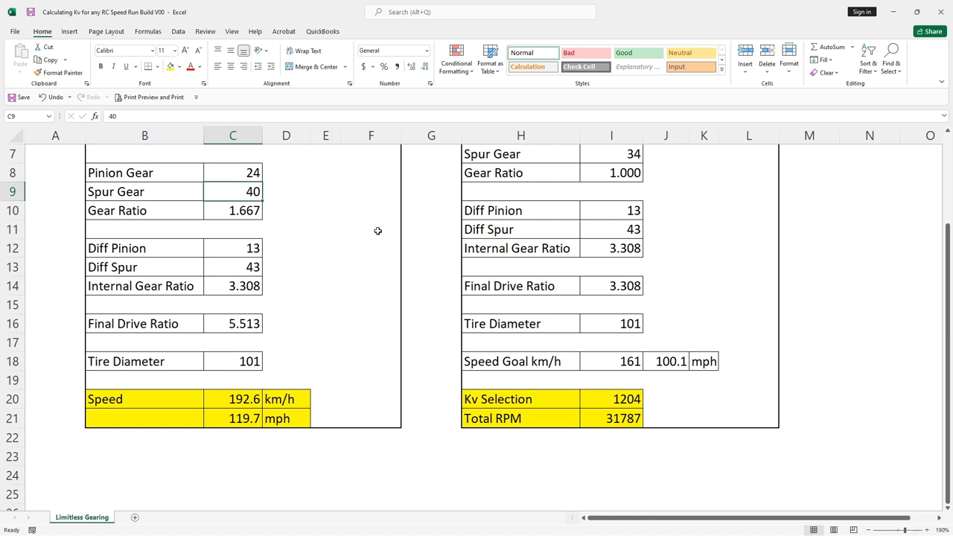
type("41")
key("Up")
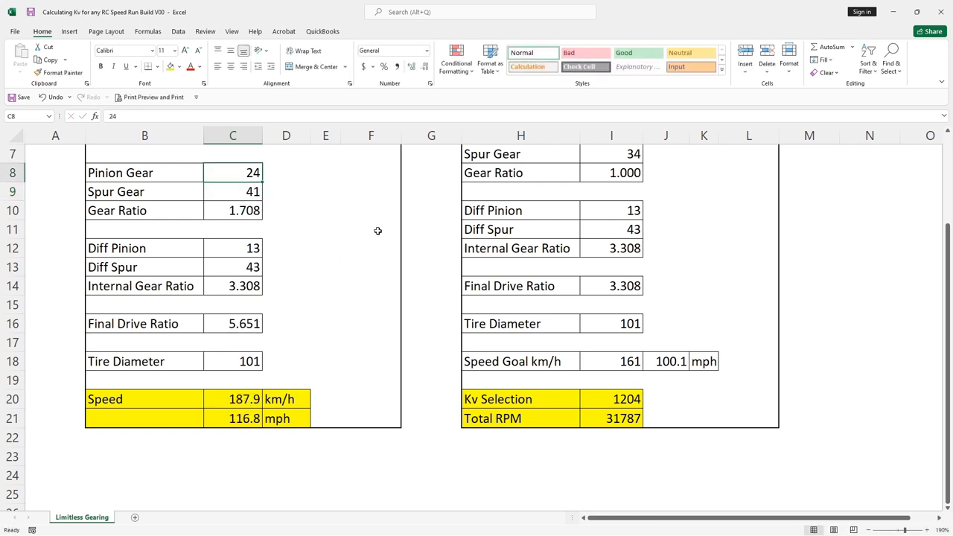
type("23")
key("Return")
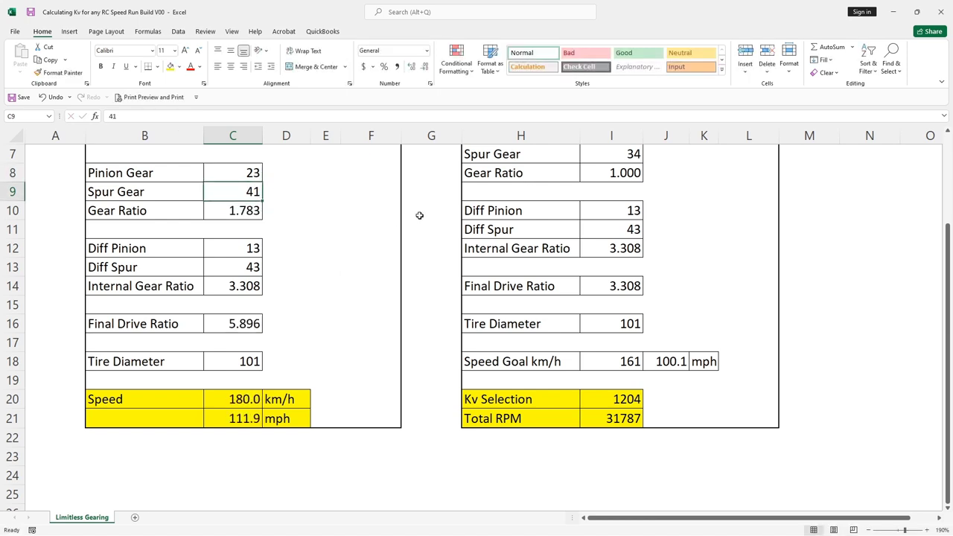
- Check the combined tooth count of the new pinion and spur pair
left_click(325, 191)
left_click_drag(244, 172, 243, 191)
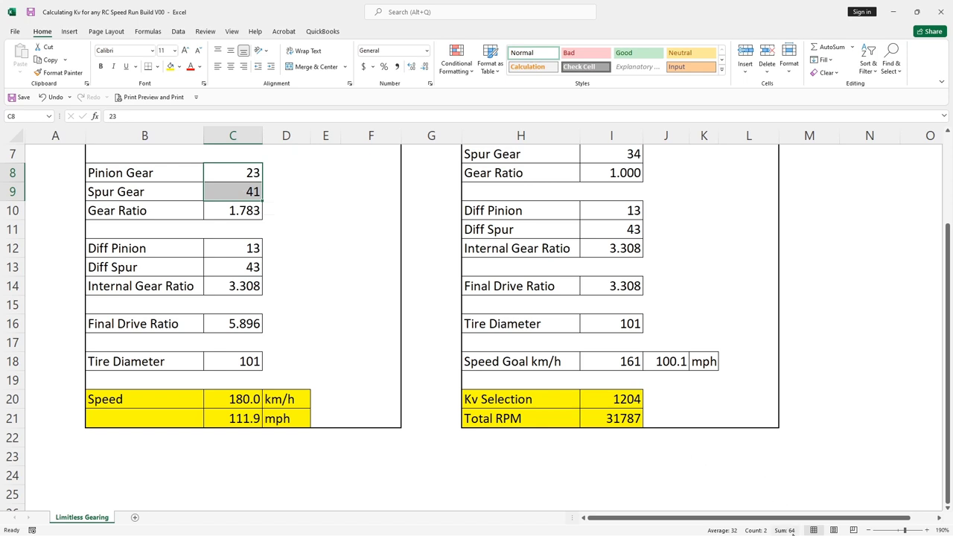
left_click(325, 286)
- Set the Pinion Gear to 22 and the Spur Gear to 42 in the Calculating Speed table
left_click(238, 172)
type("22")
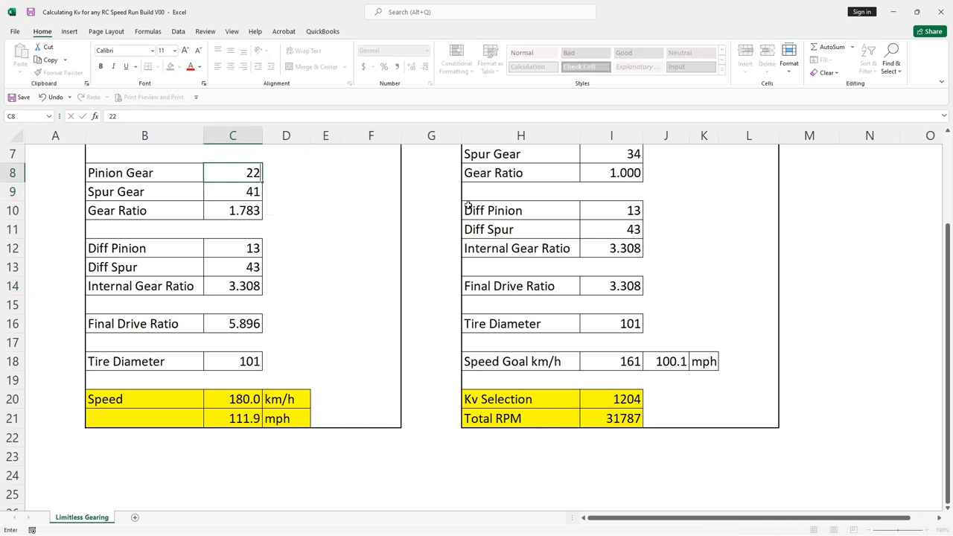
key("Return")
type("42")
key("Return")
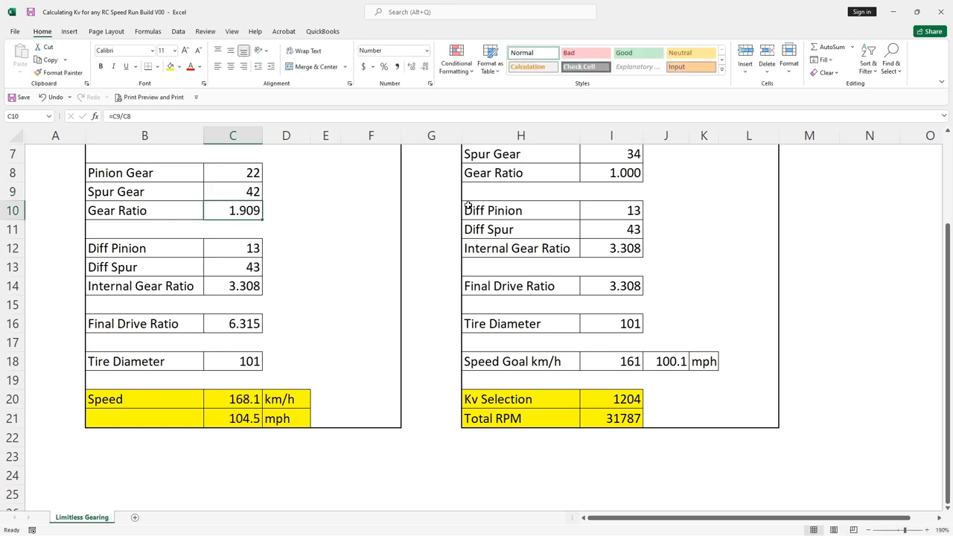
left_click(318, 236)
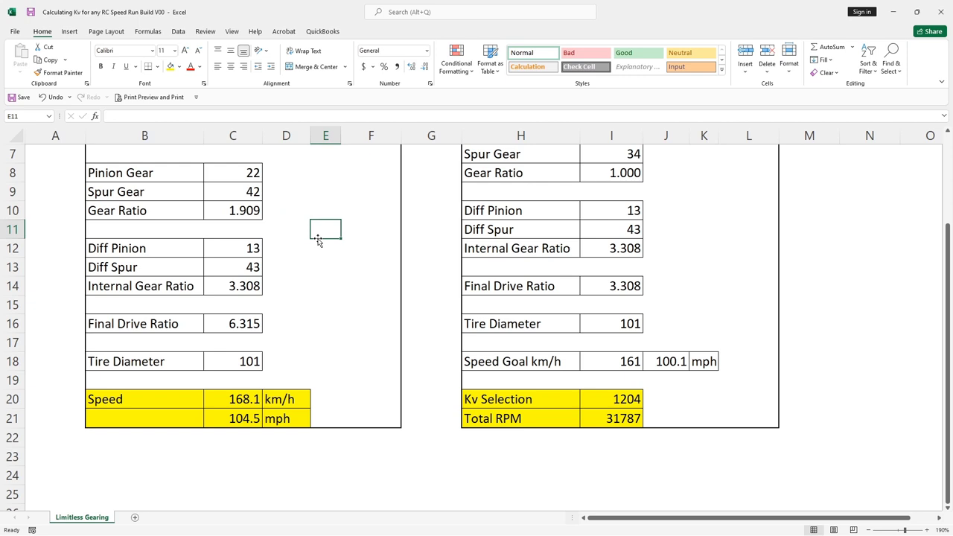
- Try a Pinion Gear of 21 with a Spur Gear of 43 and check their combined tooth count
key("ctrl+z")
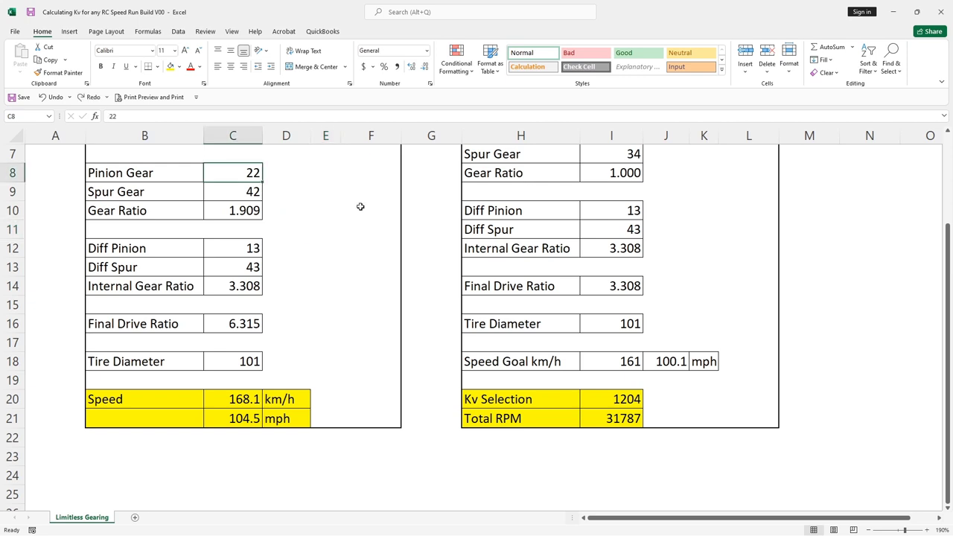
key("ctrl+z")
key("Down")
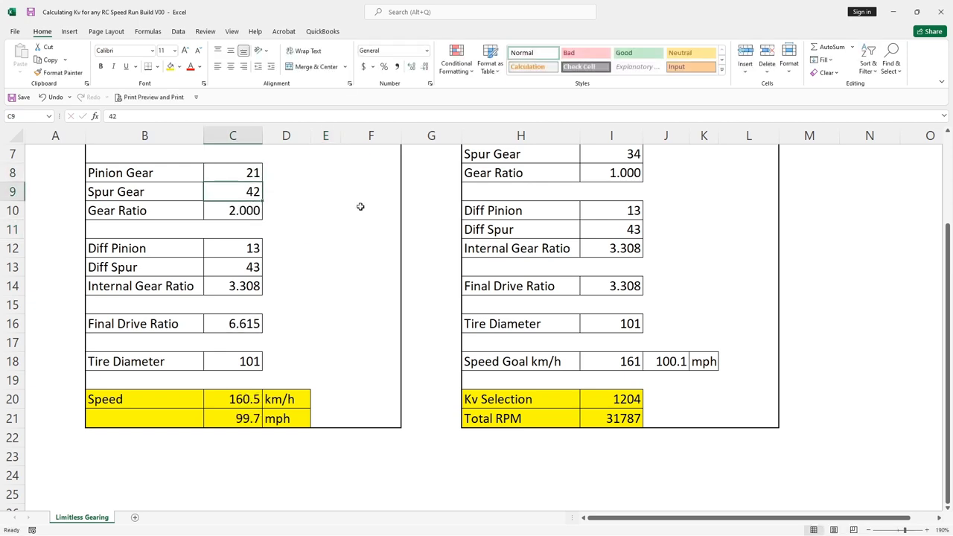
type("43")
key("Return")
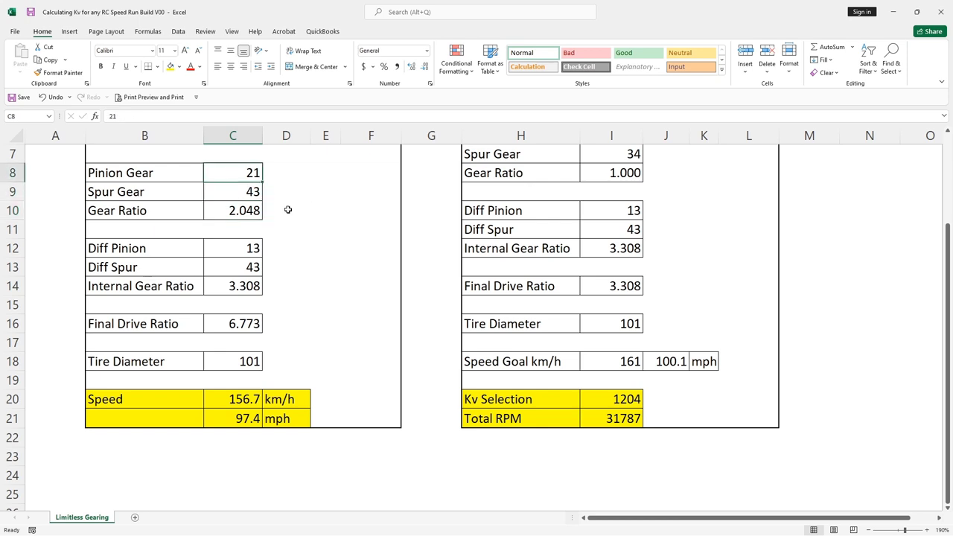
left_click_drag(238, 191, 236, 172)
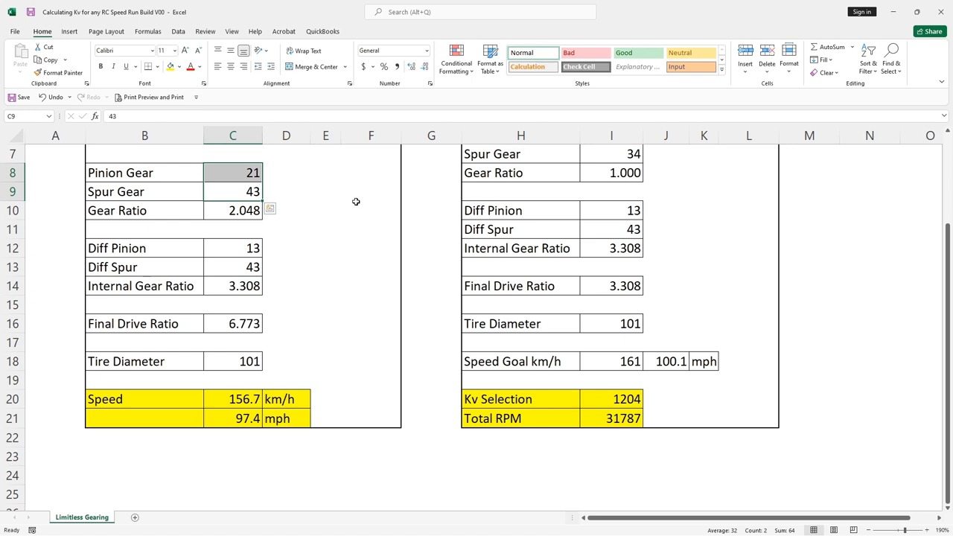
left_click(321, 223)
- Return the Pinion Gear to 22 and the Spur Gear to 42, and check their combined tooth count
left_click(230, 173)
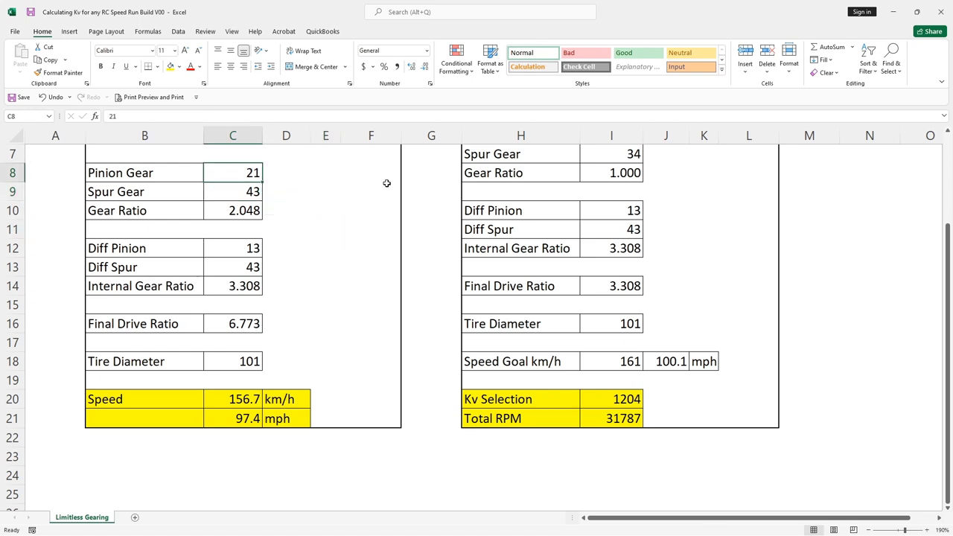
type("22")
key("Return")
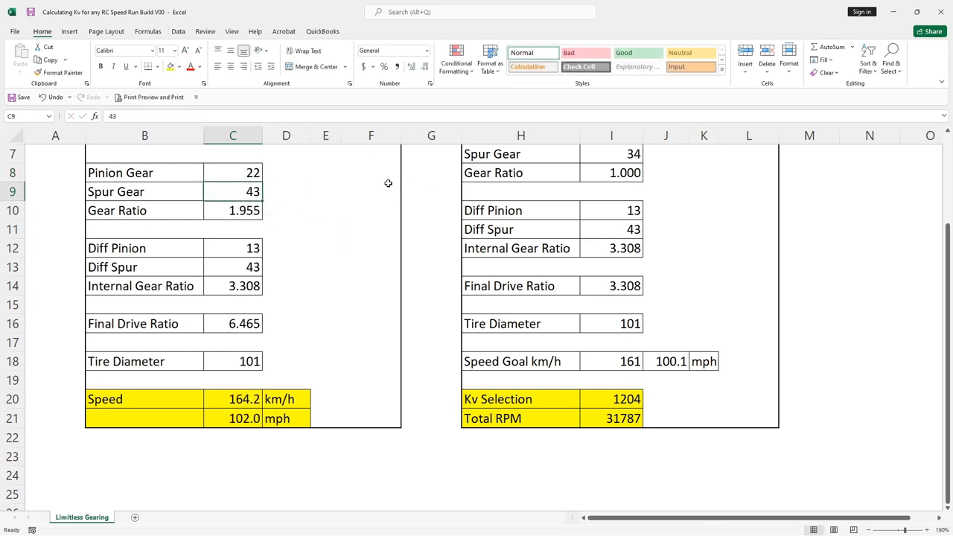
type("42")
key("Return")
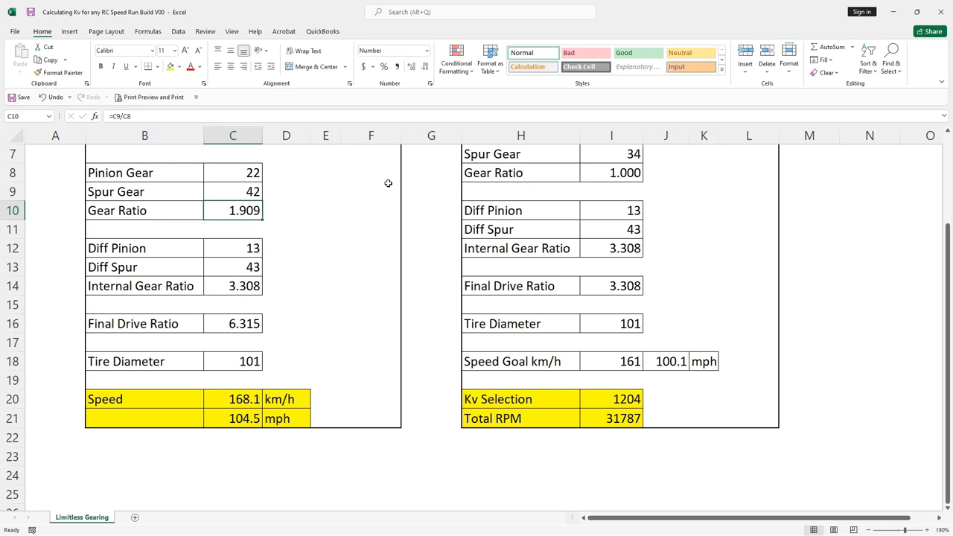
left_click(376, 214)
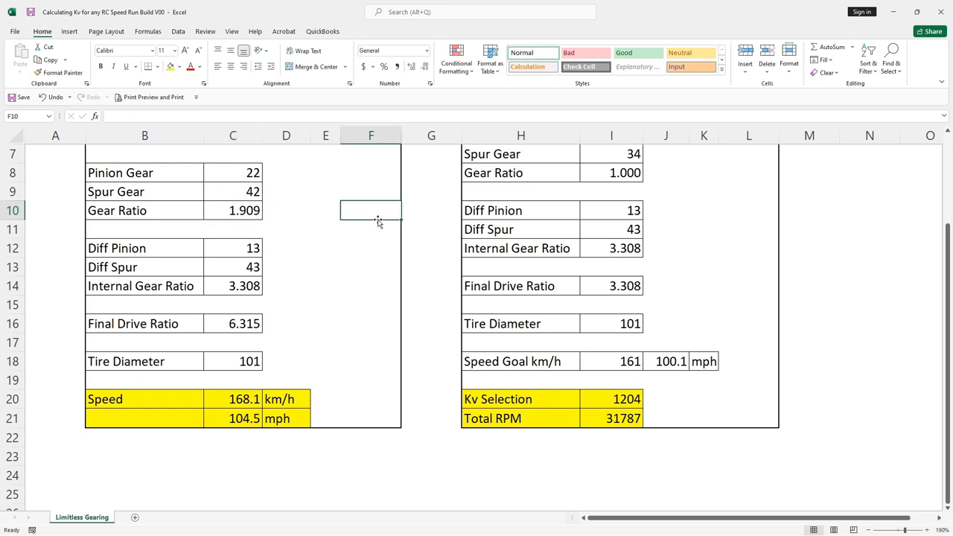
left_click_drag(255, 172, 252, 190)
left_click(325, 189)
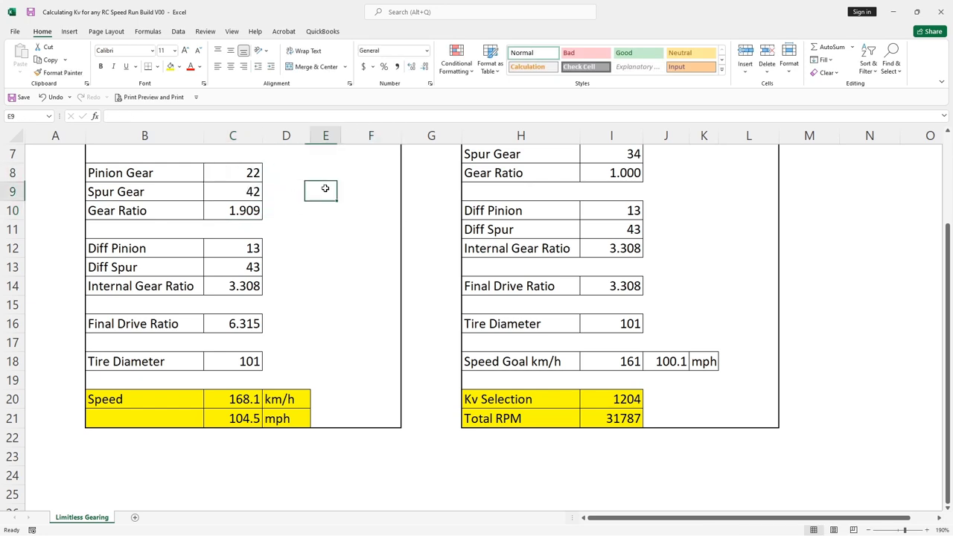
- Set the Pinion Gear to 21 and the Spur Gear to 43 in the Calculating Speed table
left_click(251, 176)
type("21")
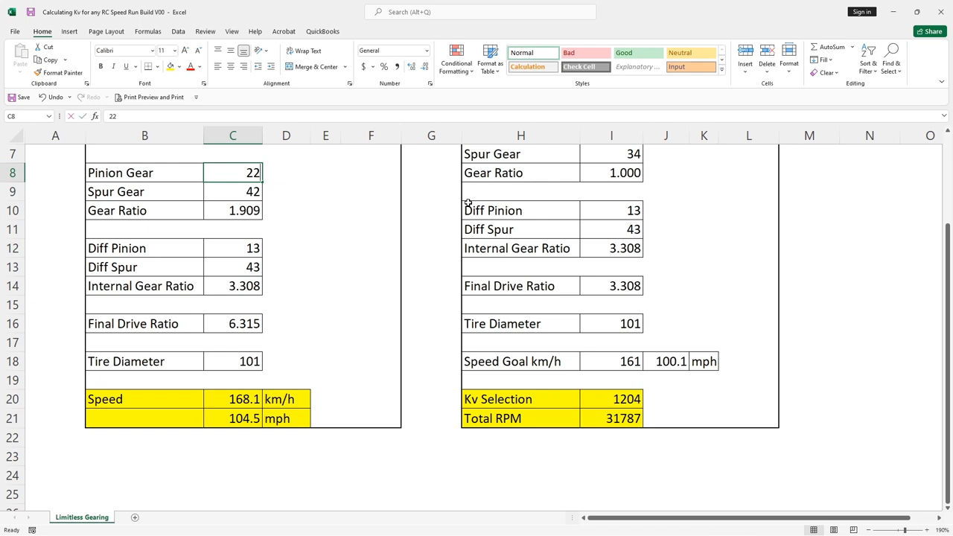
key("Return")
type("43")
key("Return")
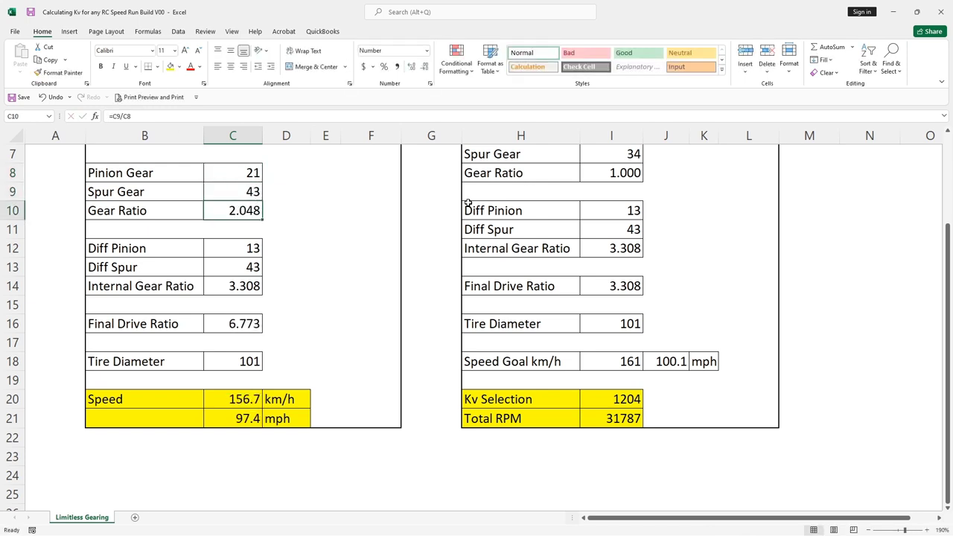
key("Right")
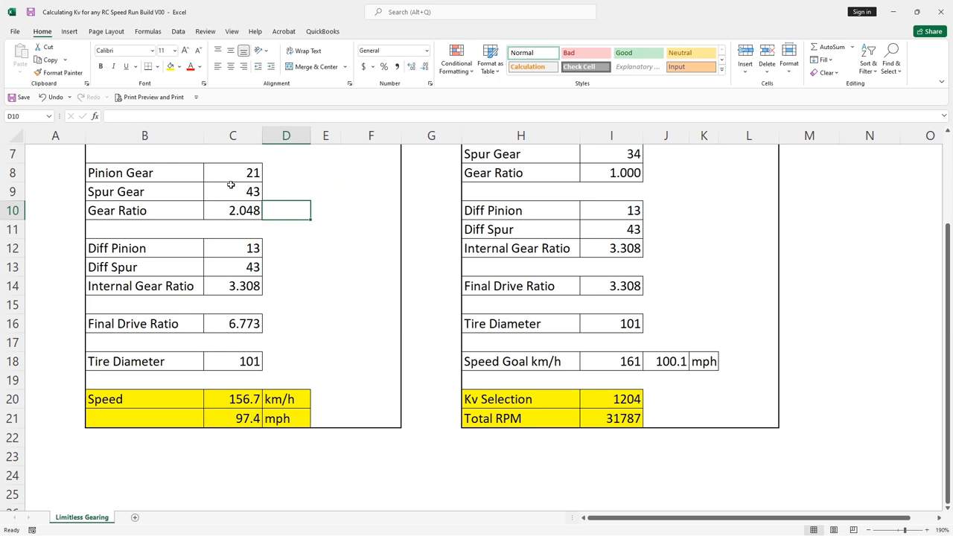
- Review the chosen Pinion Gear and Spur Gear values against the calculated speed
left_click_drag(243, 169, 259, 195)
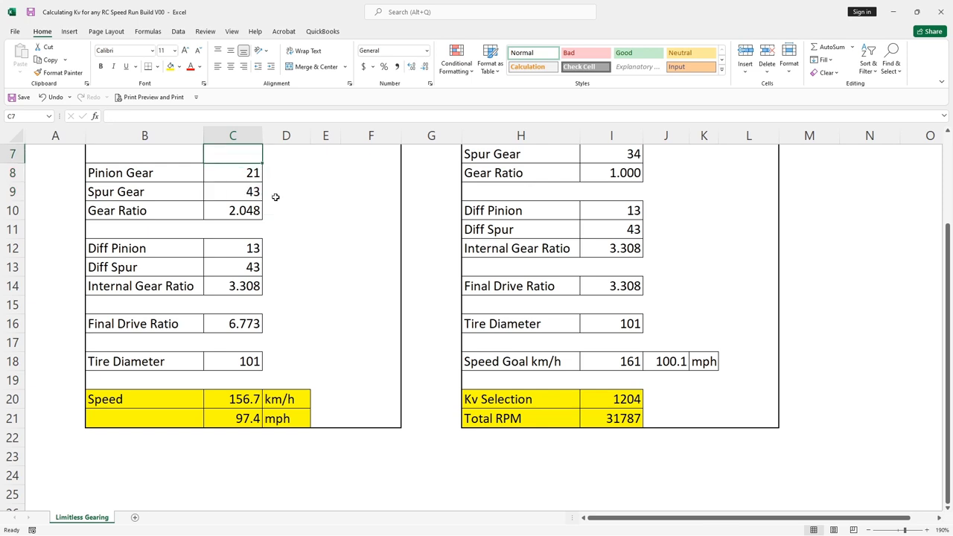
left_click(294, 206)
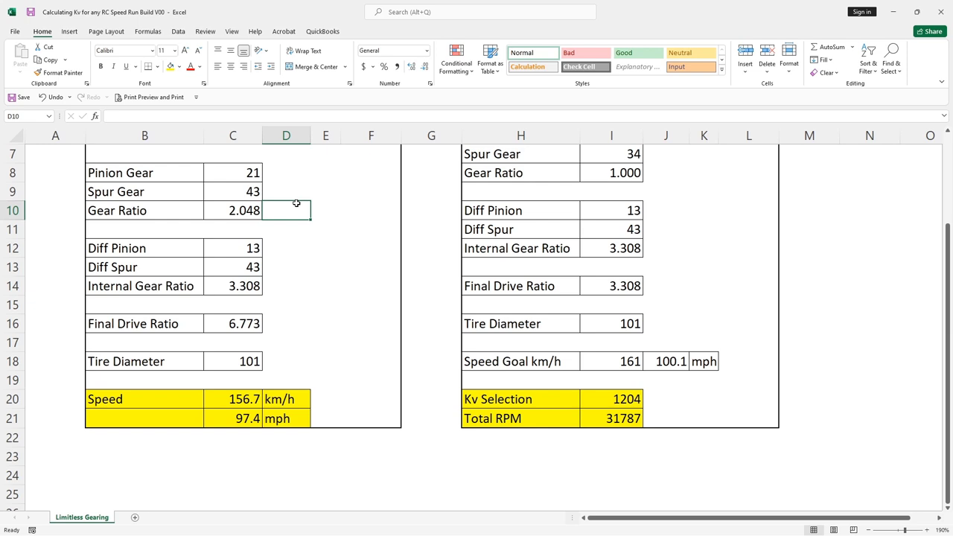
key("Up")
left_click(237, 175)
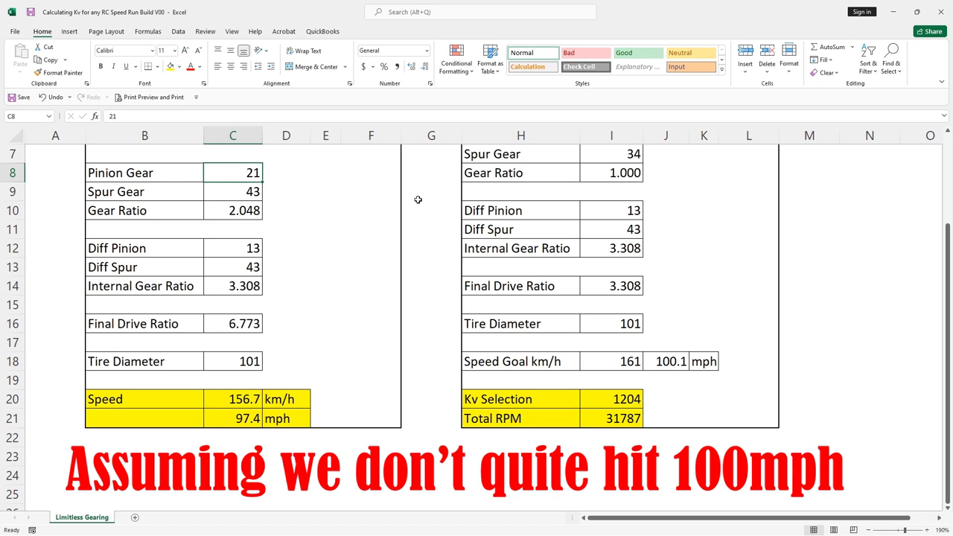
- Try Pinion Gear values of 22 and 23 with the 43-tooth Spur Gear in the Calculating Speed table
type("22")
key("Return")
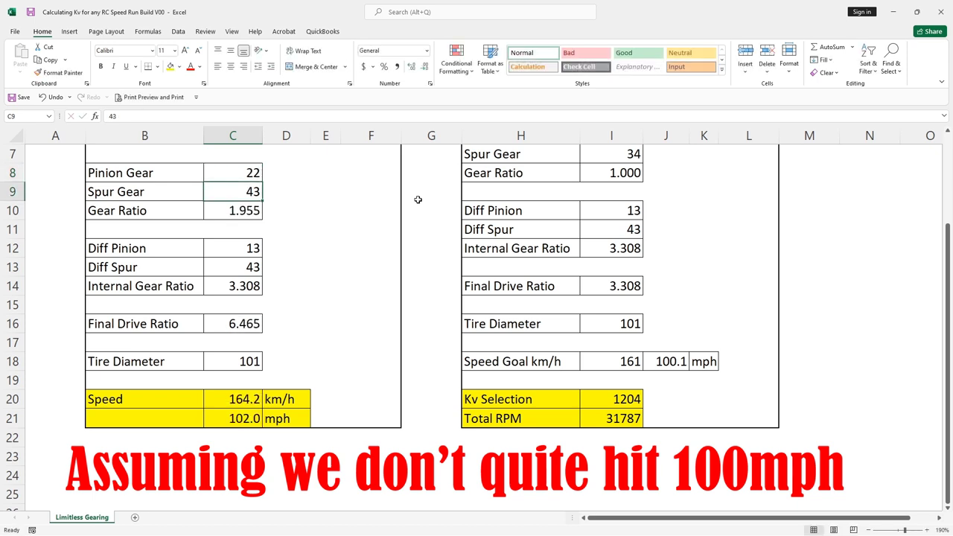
key("Up")
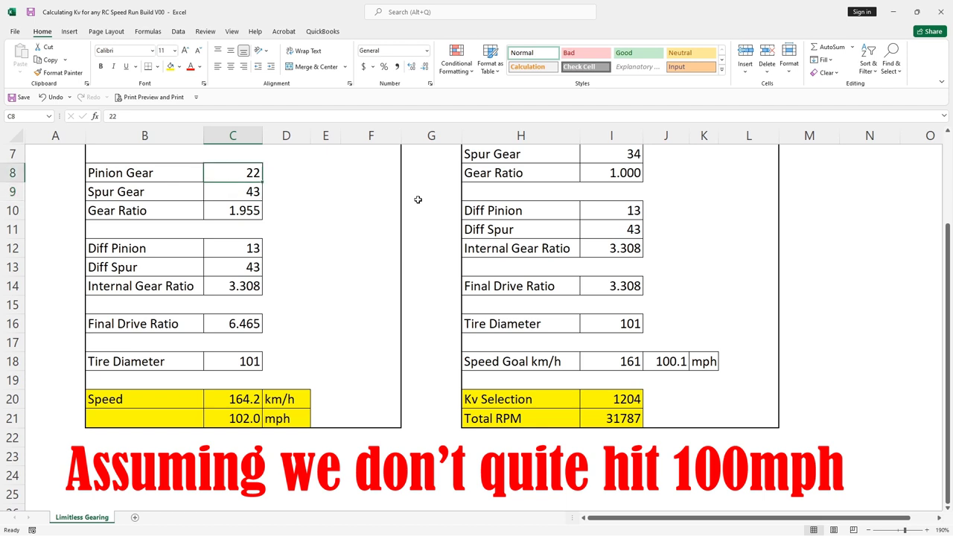
type("23")
key("Return")
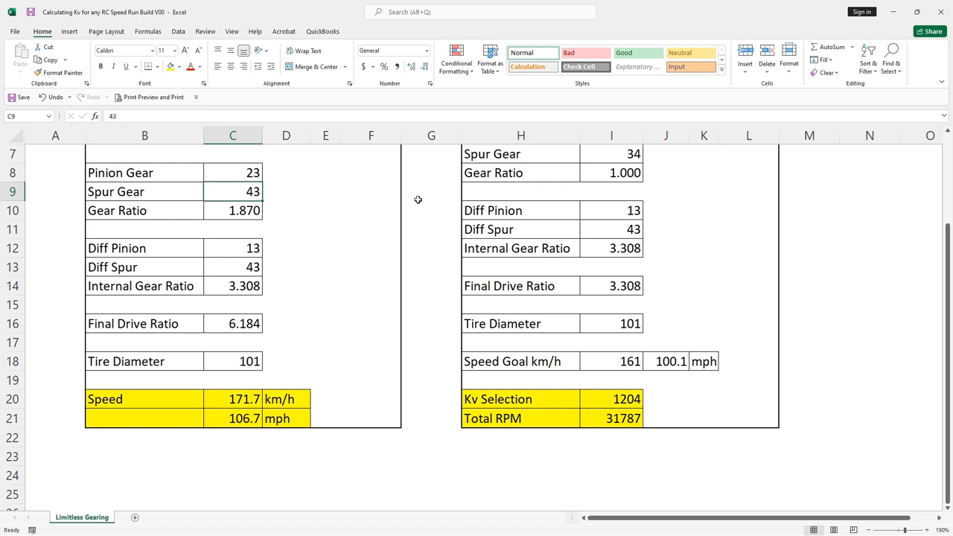
- Check the combined tooth count of the Pinion Gear and Spur Gear in the Calculating Speed table
left_click(246, 212)
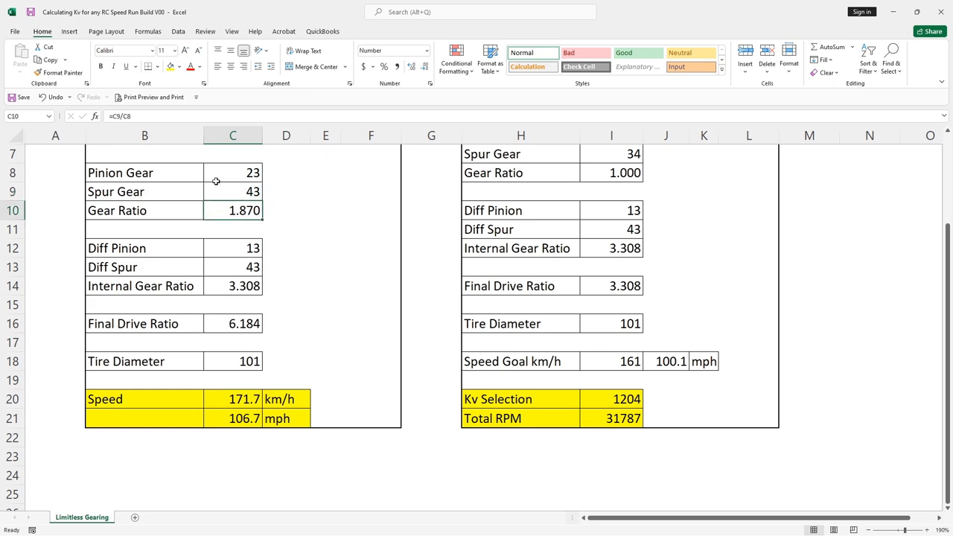
key("Up")
key("Up")
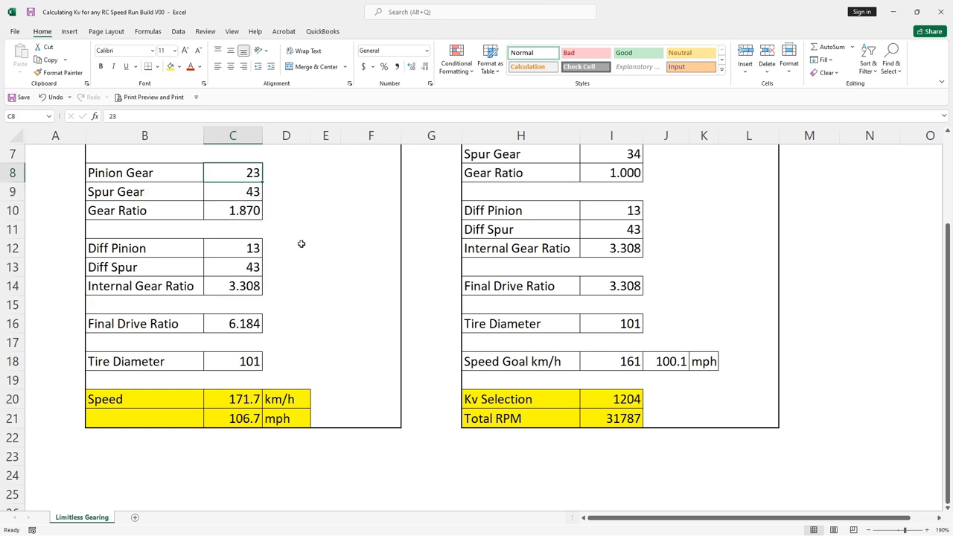
scroll(313, 240, "up", 2)
scroll(293, 239, "down", 2)
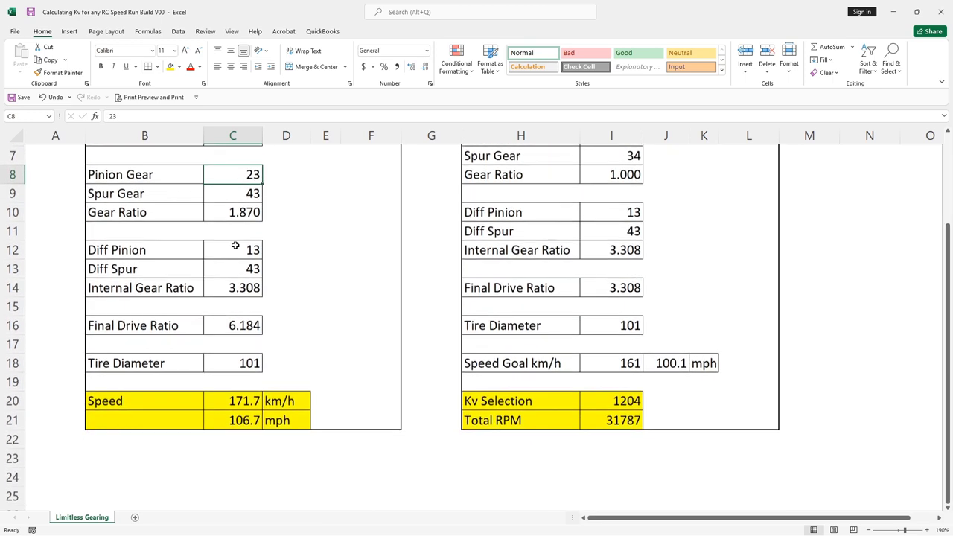
left_click(254, 192, "shift")
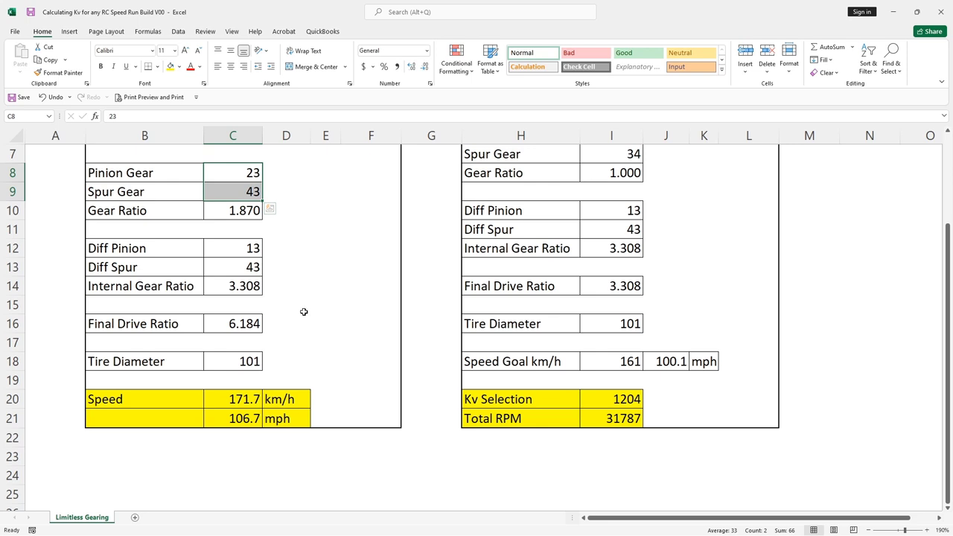
scroll(304, 313, "up", 2)
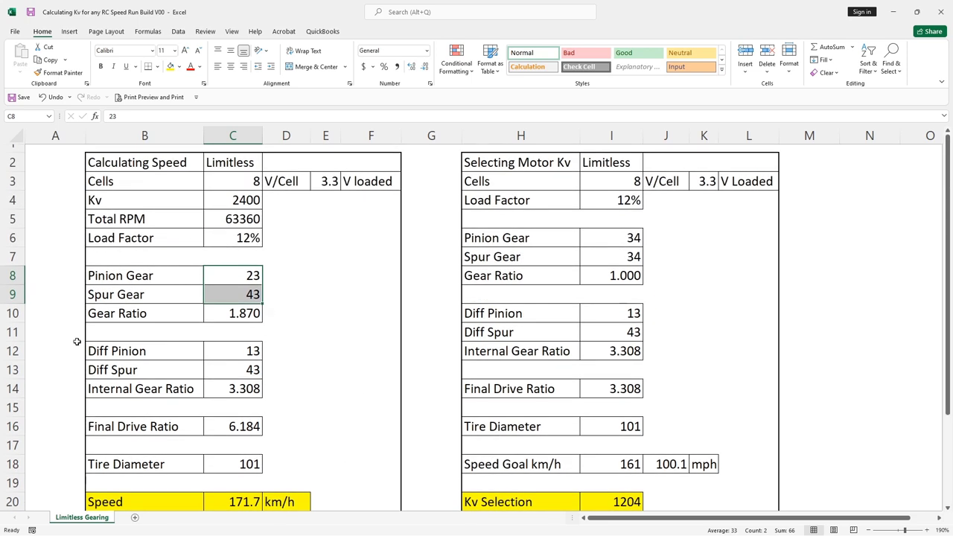
left_click(331, 342)
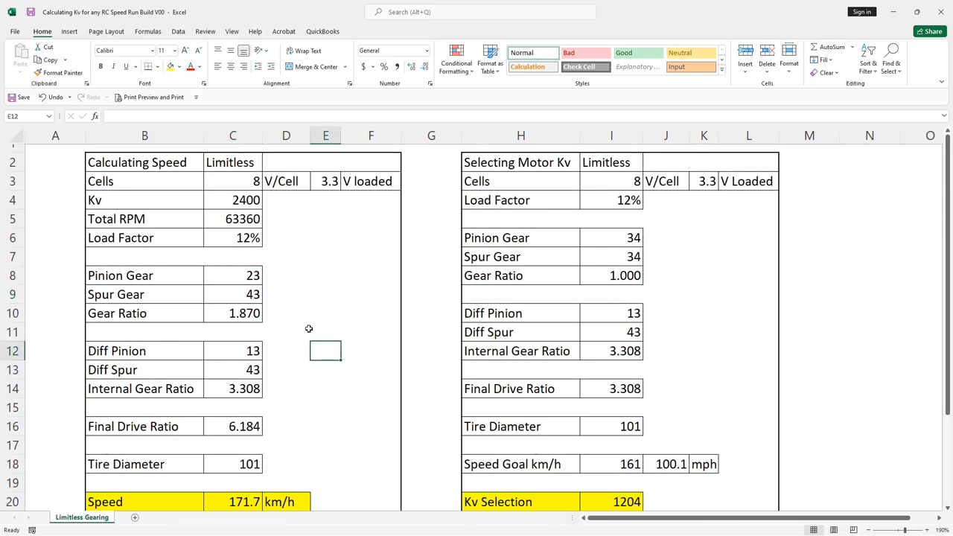
- Return the Pinion Gear to 21 in the Calculating Speed table
left_click(249, 276)
type("21")
key("Return")
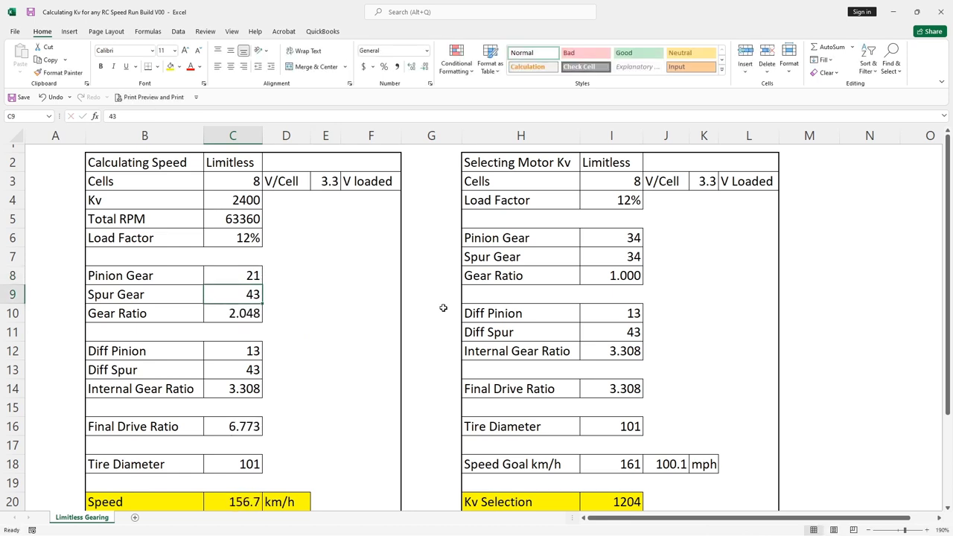